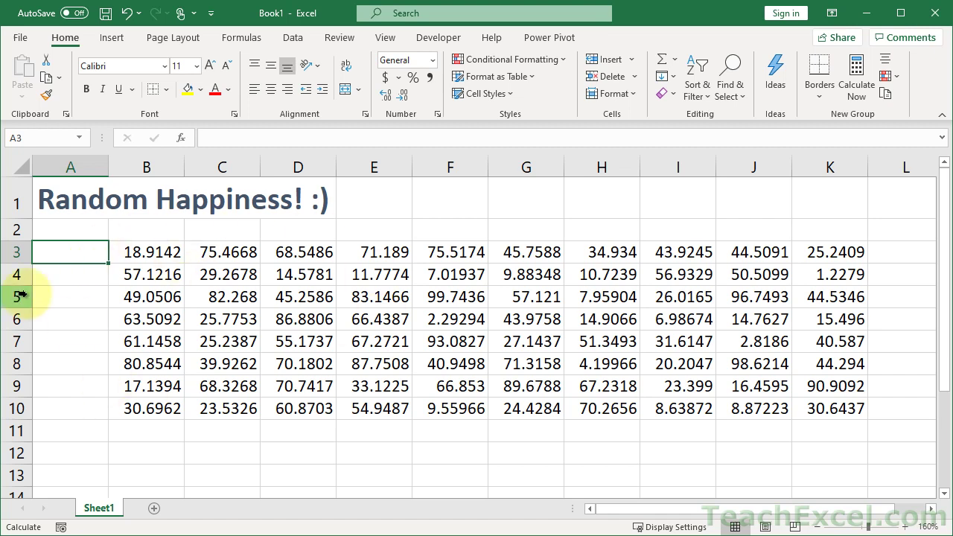
Recalculate the B3:K10 random numbers twice, then inspect B3's =RANDARRAY(8,10,1,100) formula.
key(F9)
key(F9)
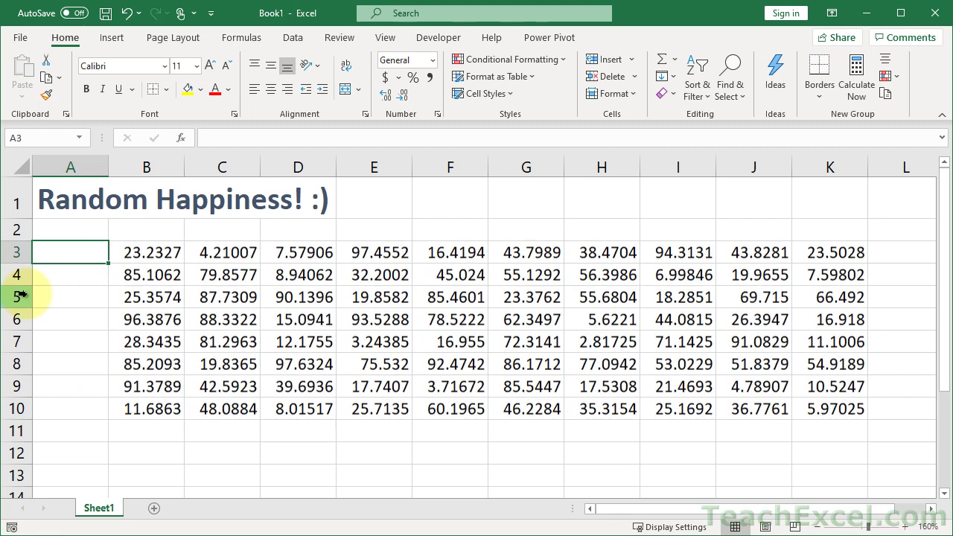
key(F9)
key(F9)
key(F9)
key(F9)
key(F9)
key(F9)
key(F9)
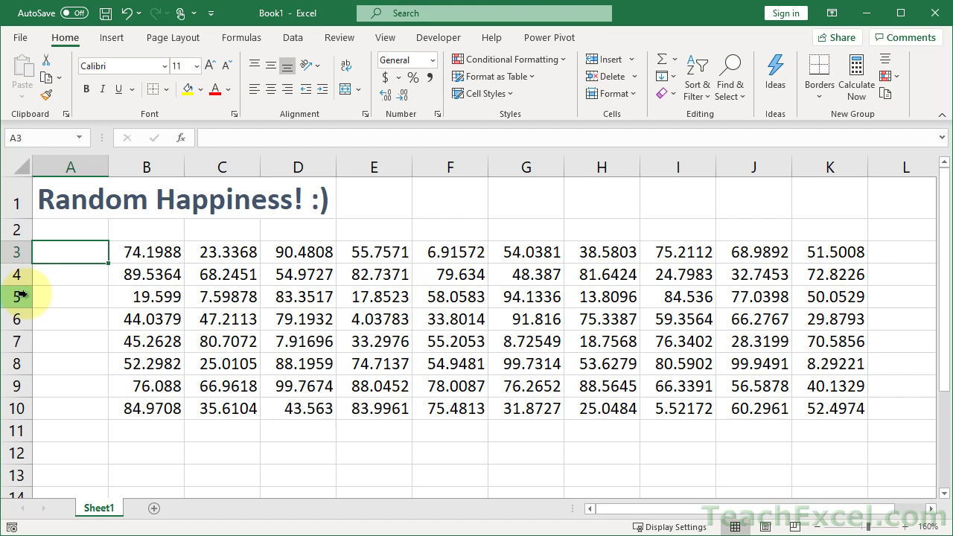
double_click(134, 251)
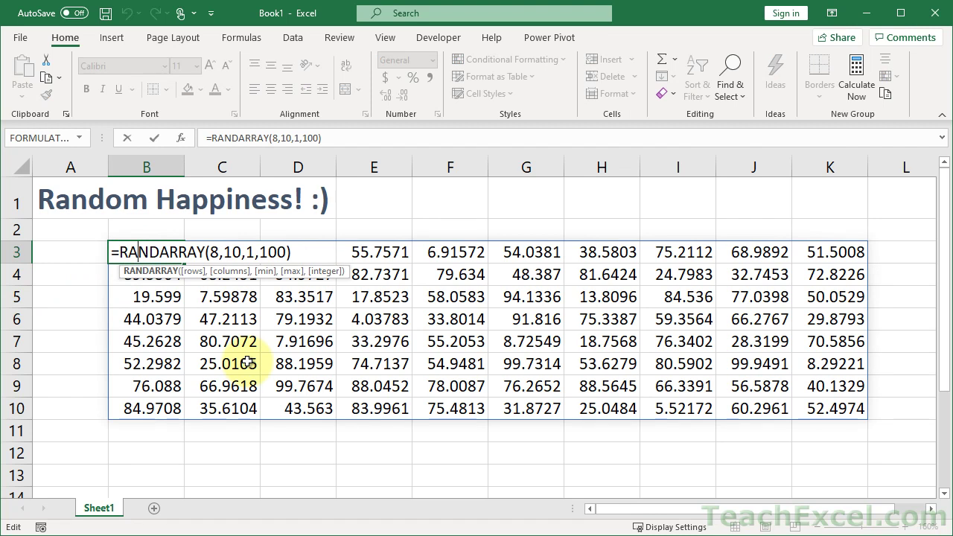
Clear the old random block and start a =RANDARRAY( formula in B3 from the autocomplete list.
key(Escape)
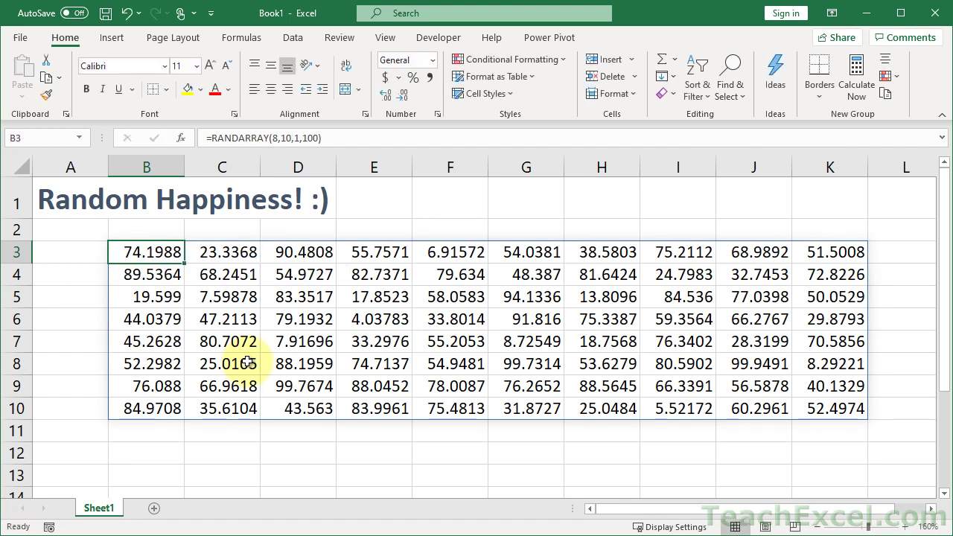
key(Delete)
text(=)
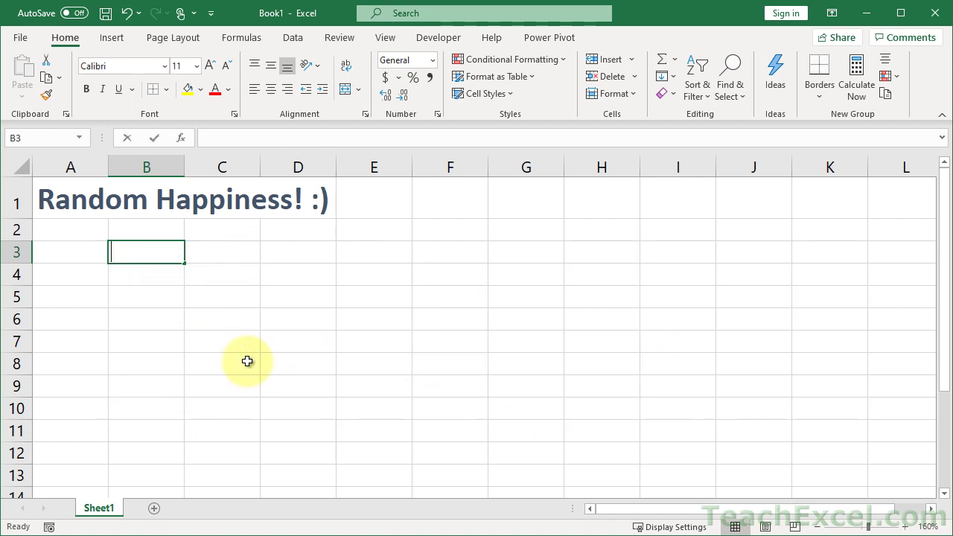
text(rand)
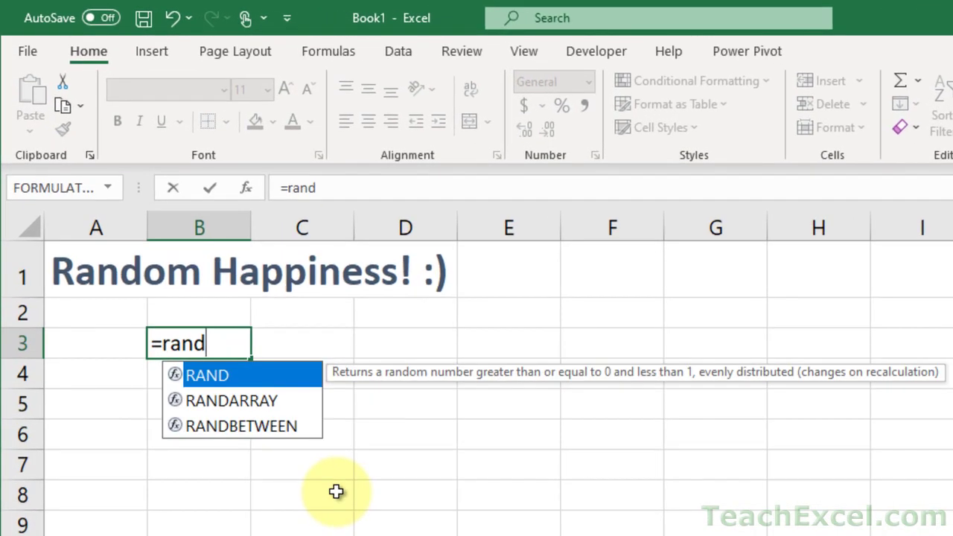
key(Down)
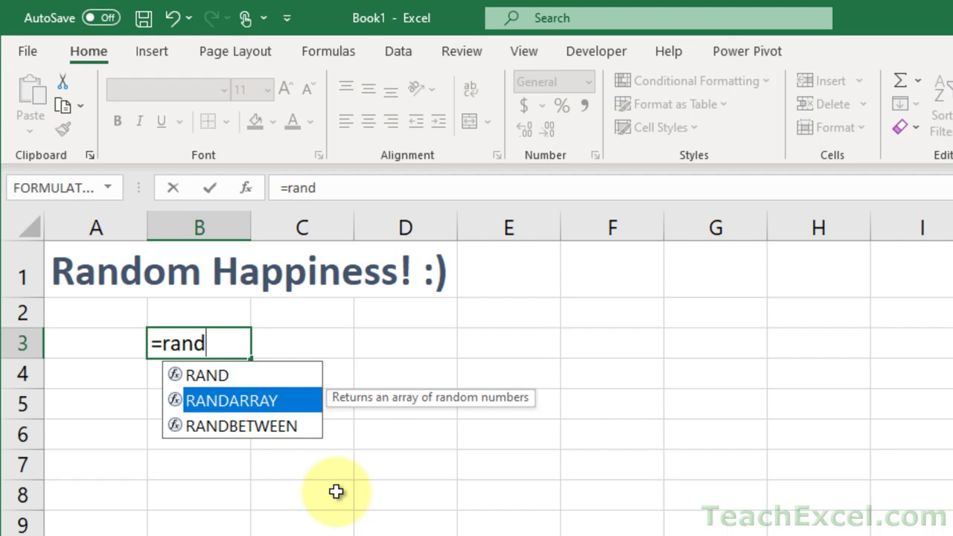
key(Up)
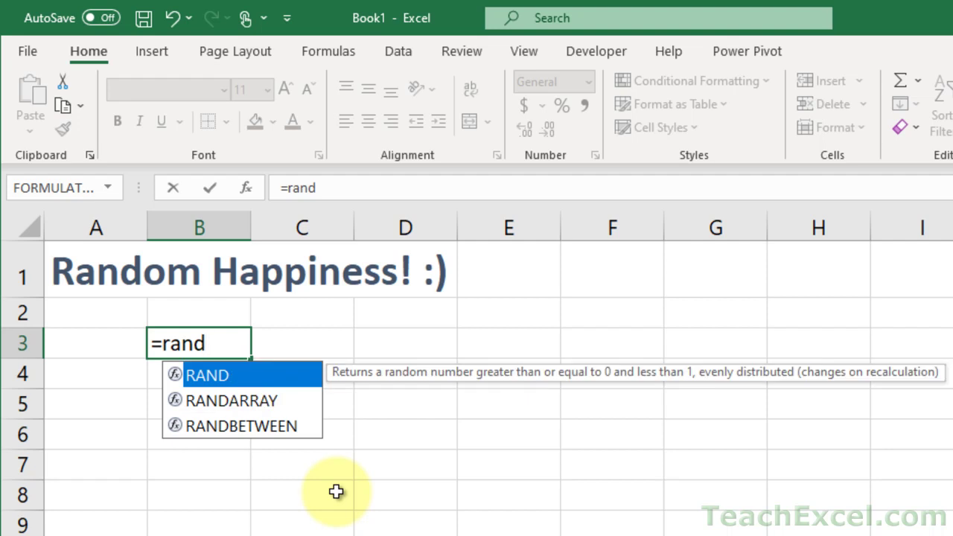
key(Down)
key(Down)
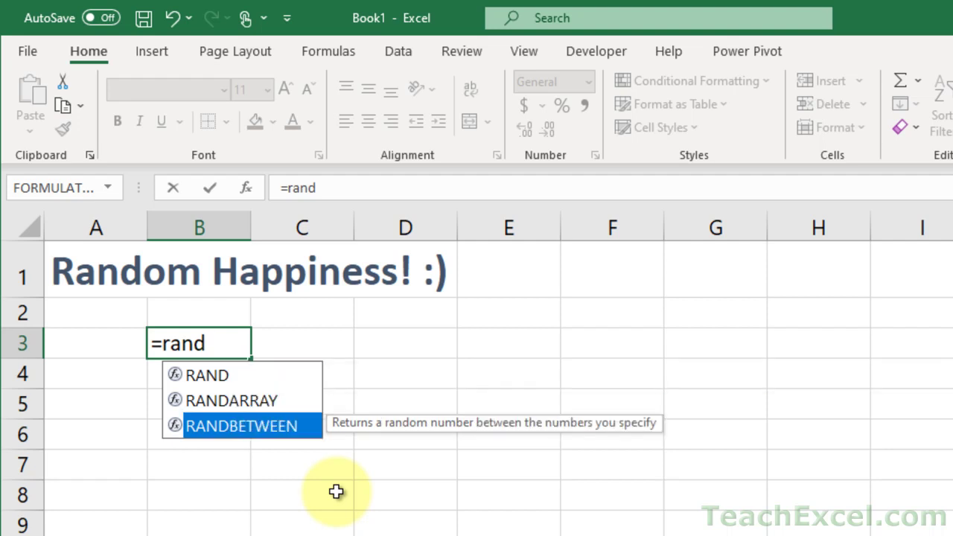
key(Up)
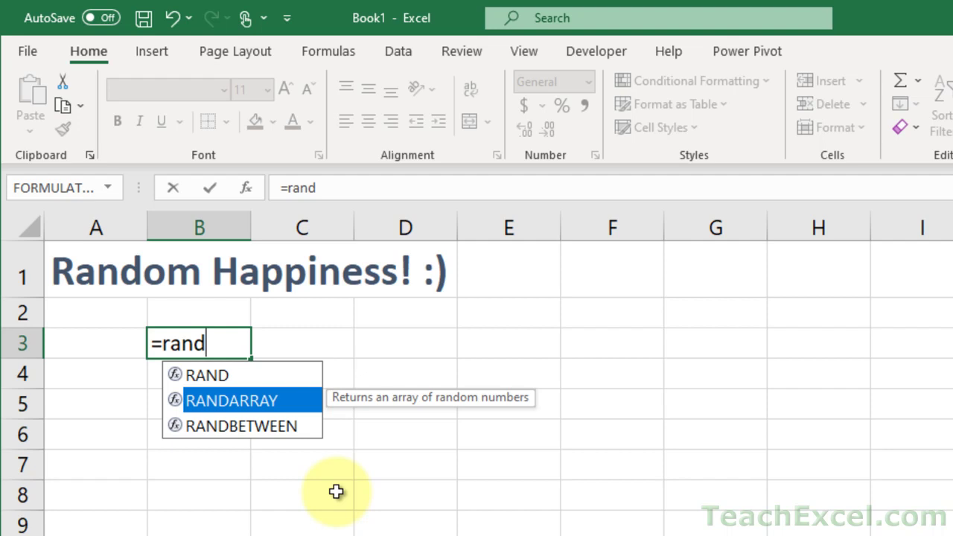
key(Tab)
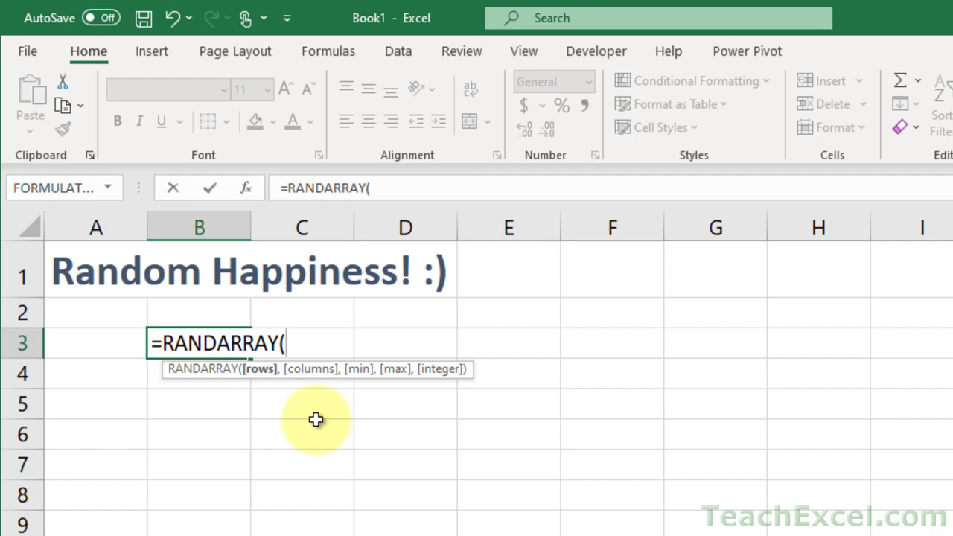
Complete B3 as =RANDARRAY(2,3,5,10,TRUE) so whole numbers from 5 to 10 spill across B3:D4.
text(2,3)
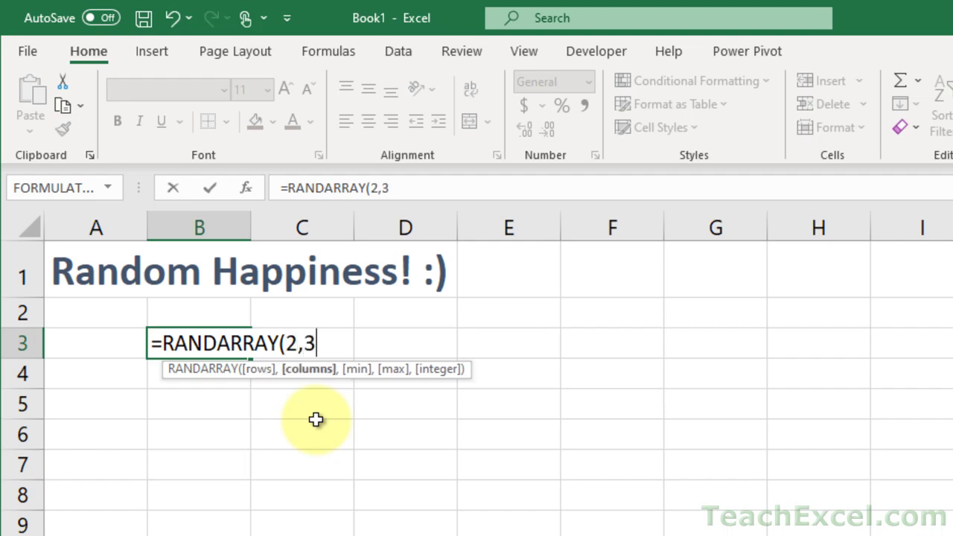
text(,)
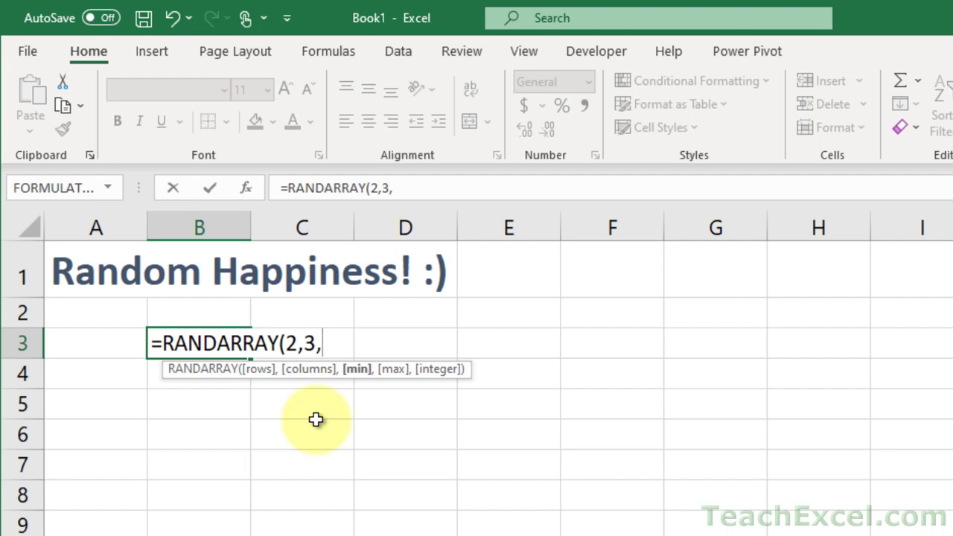
text(5,10)
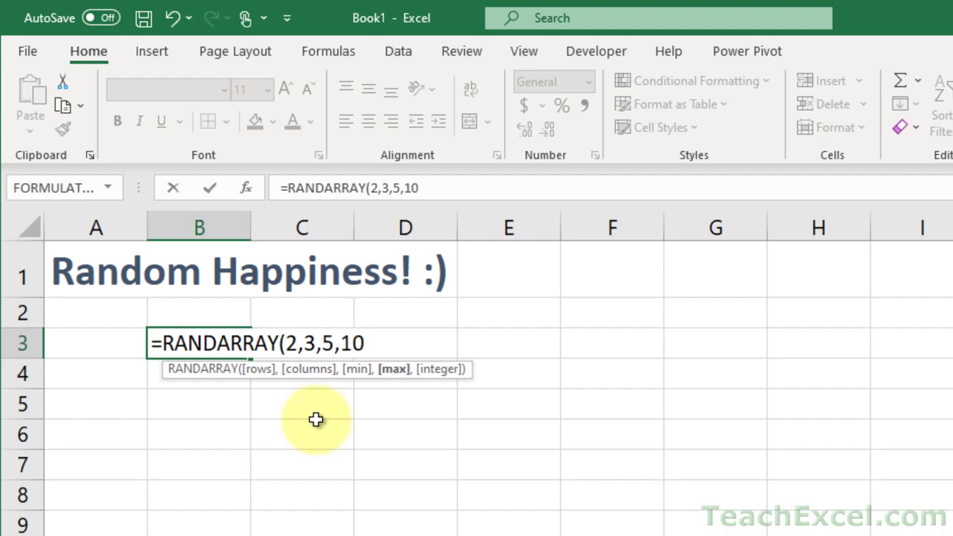
text(,)
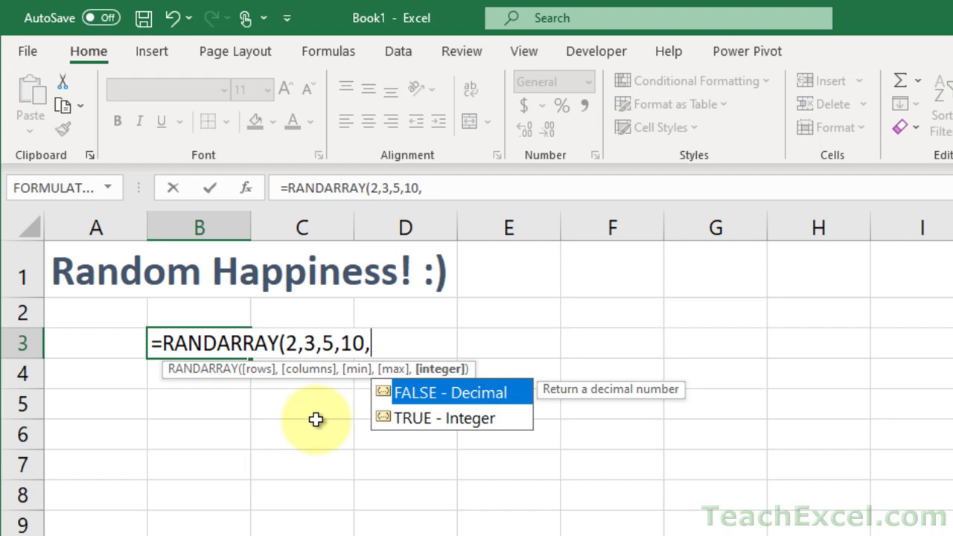
key(Down)
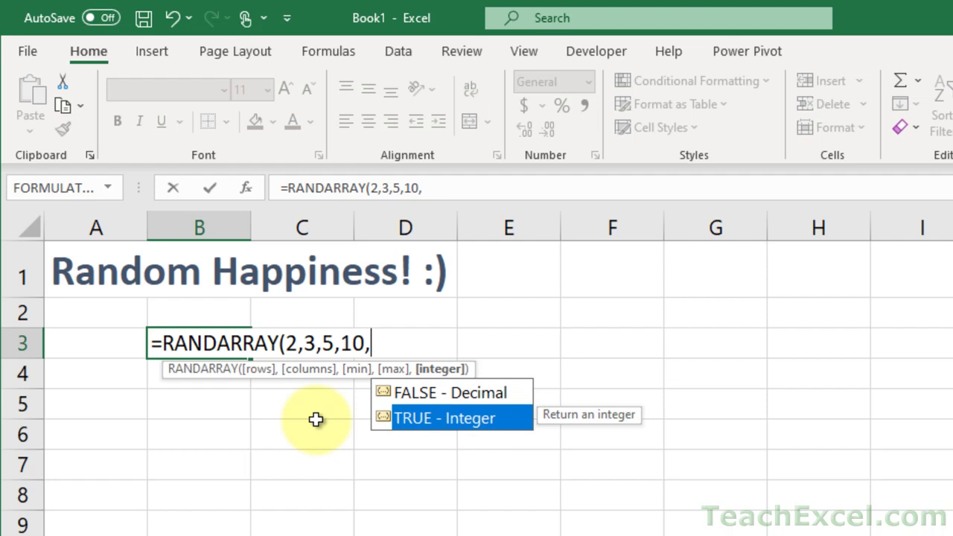
key(Tab)
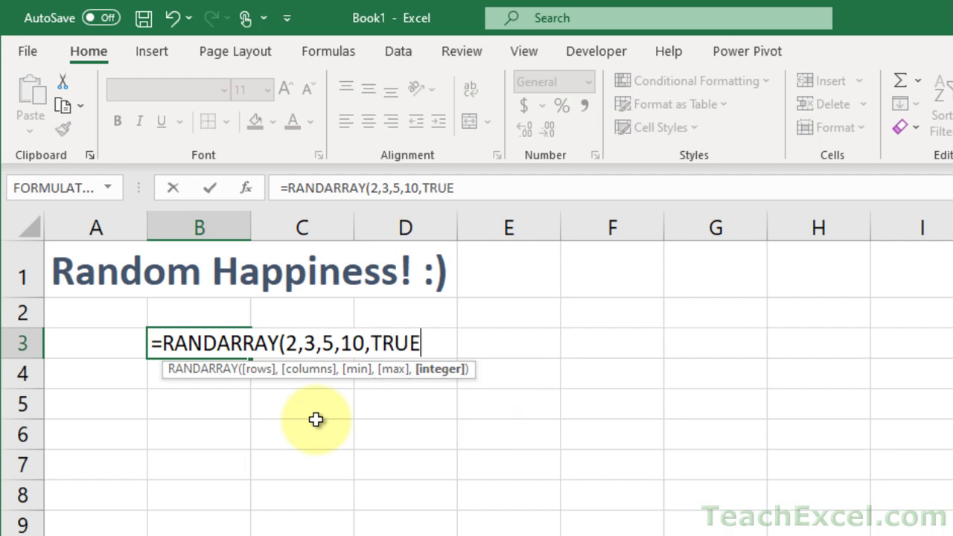
text())
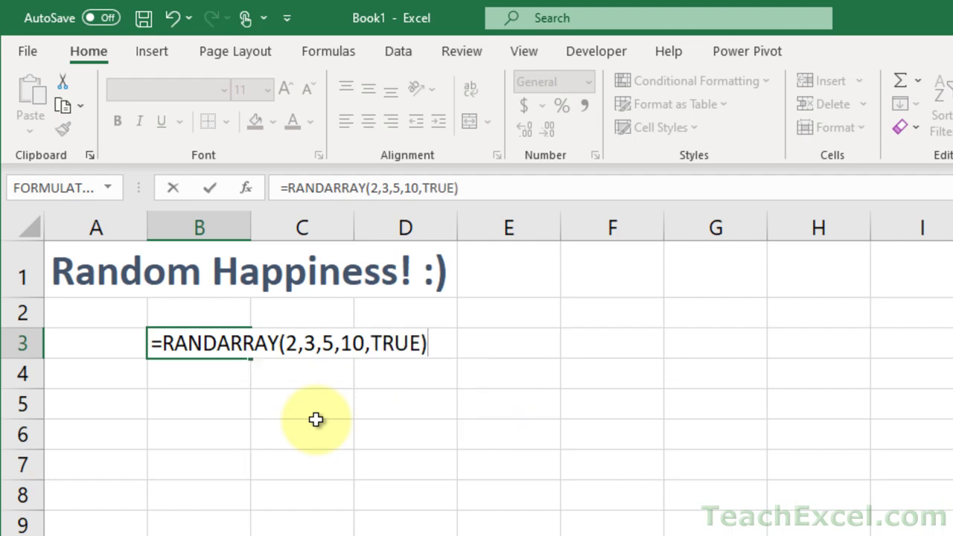
key(Return)
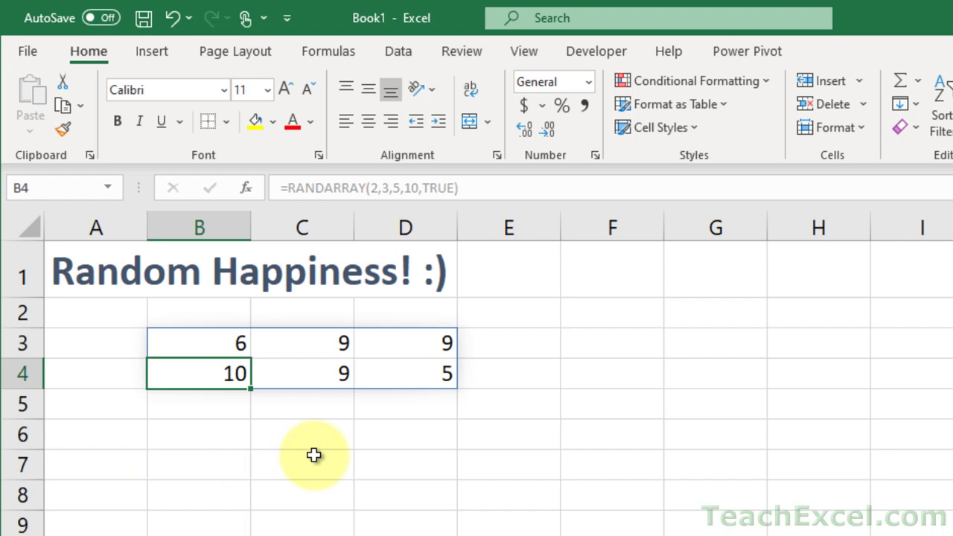
Recalculate the 2×3 block, then change B3's integer argument from TRUE to FALSE.
key(F9)
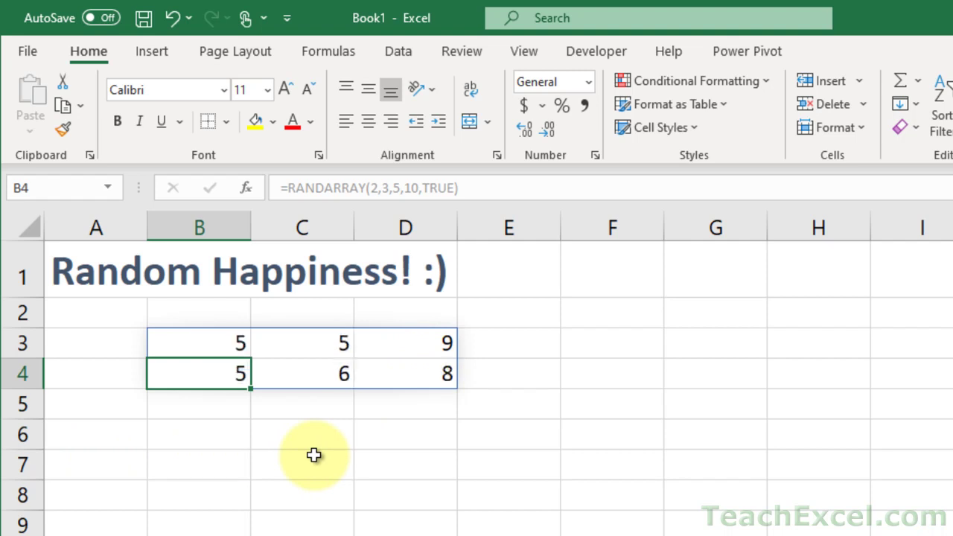
key(F9)
key(F9)
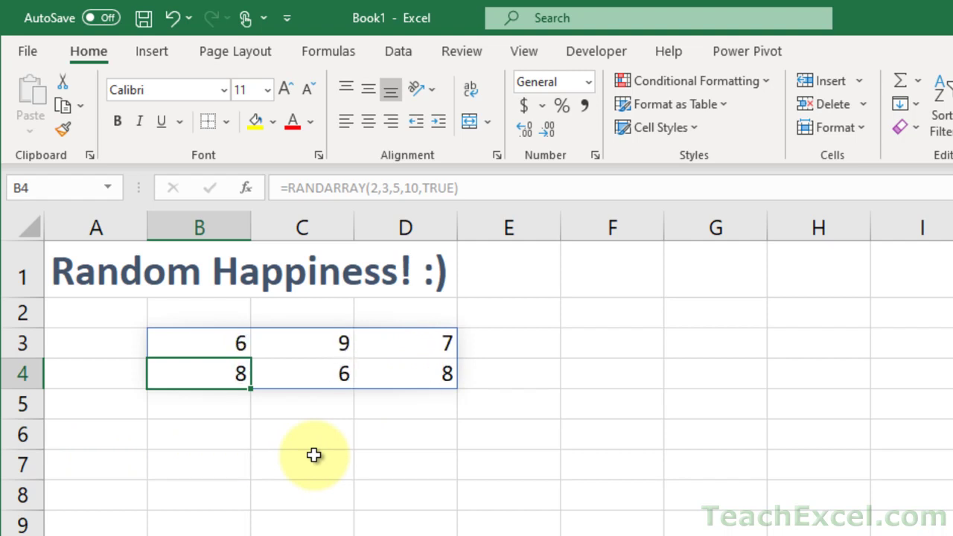
double_click(220, 339)
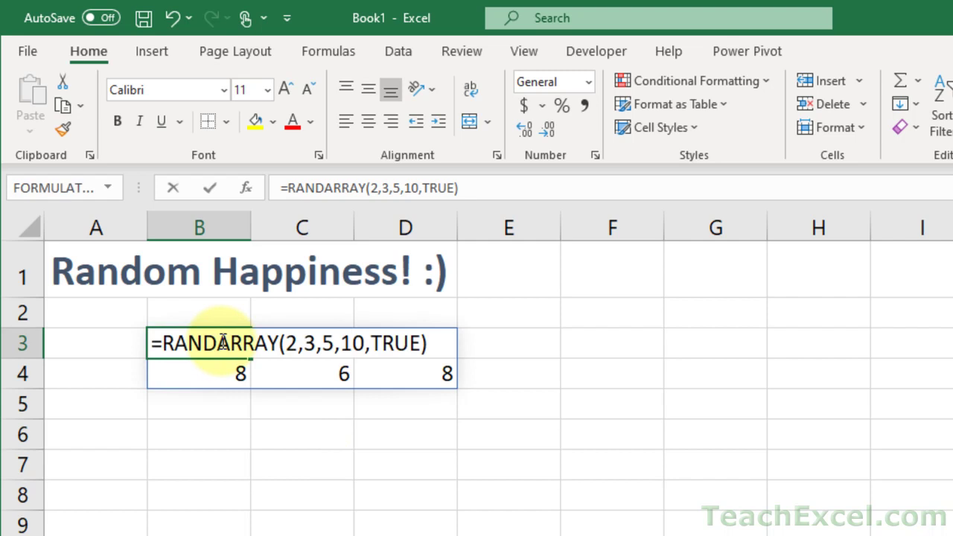
double_click(405, 343)
text(false)
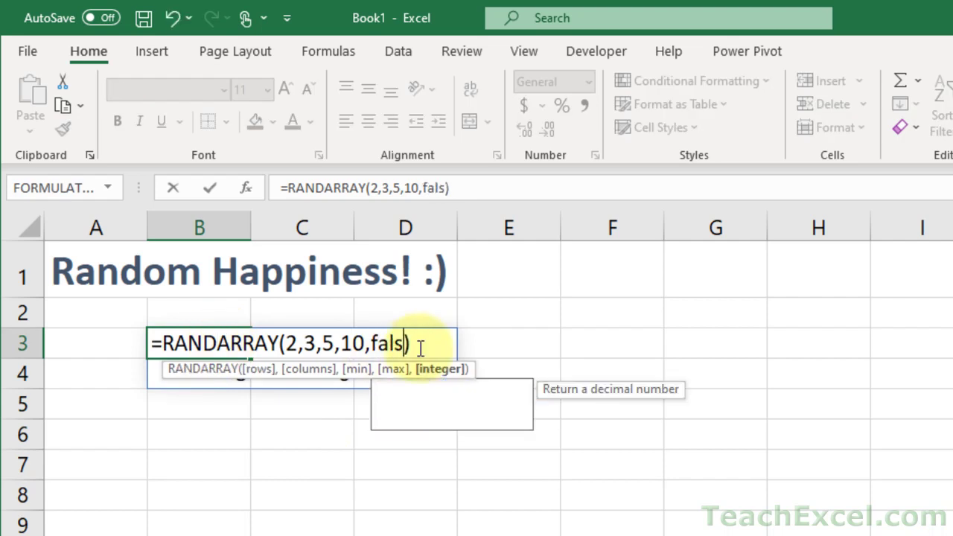
key(Return)
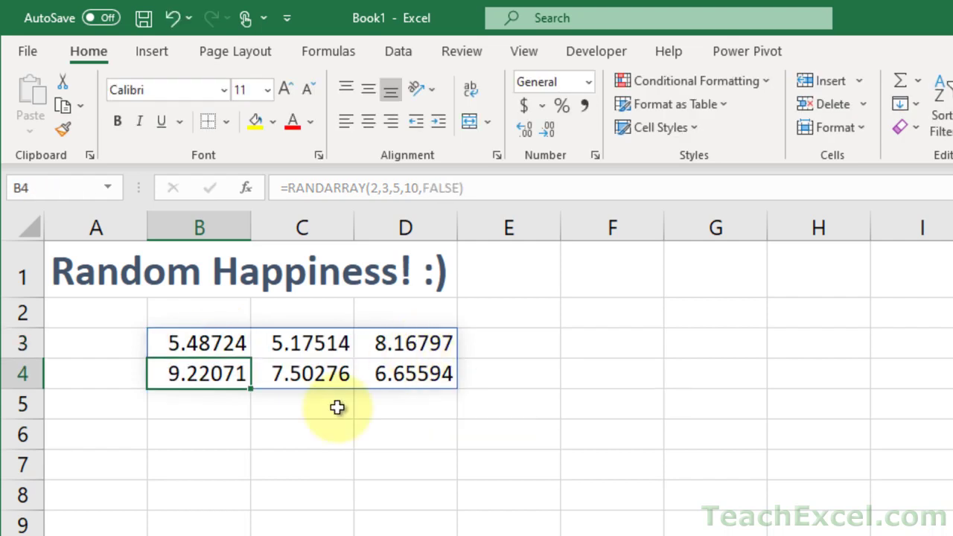
Recalculate and remove the FALSE argument so B3 reads =RANDARRAY(2,3,5,10).
key(F9)
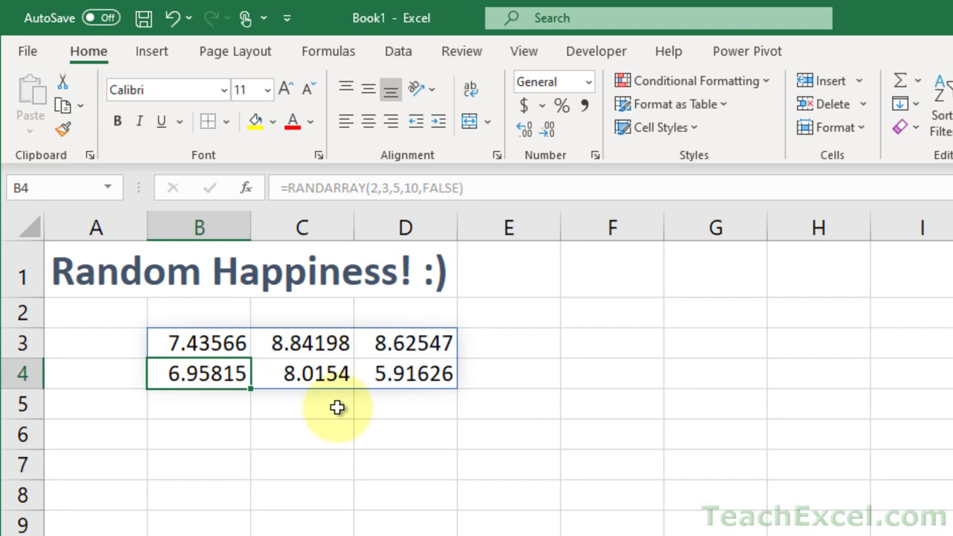
double_click(207, 342)
double_click(420, 343)
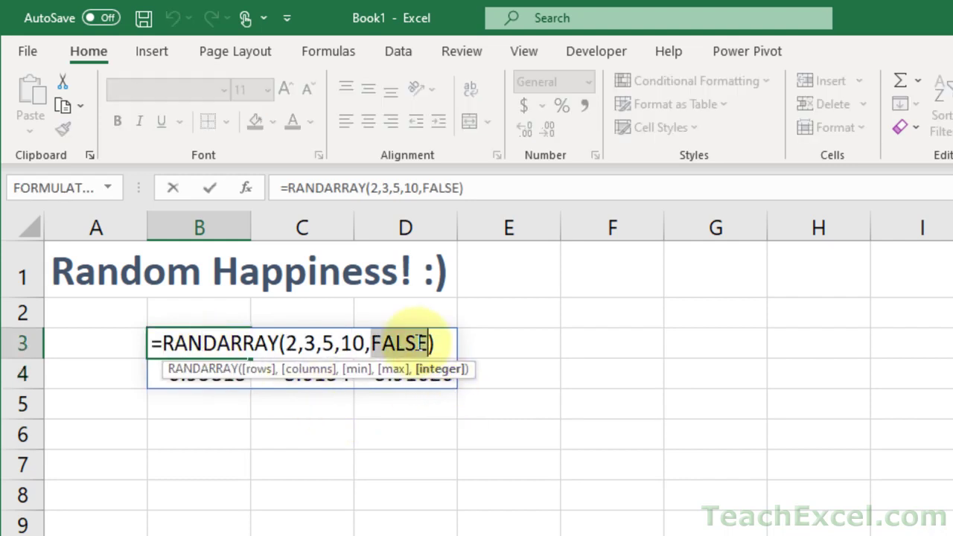
key(BackSpace)
key(BackSpace)
key(Return)
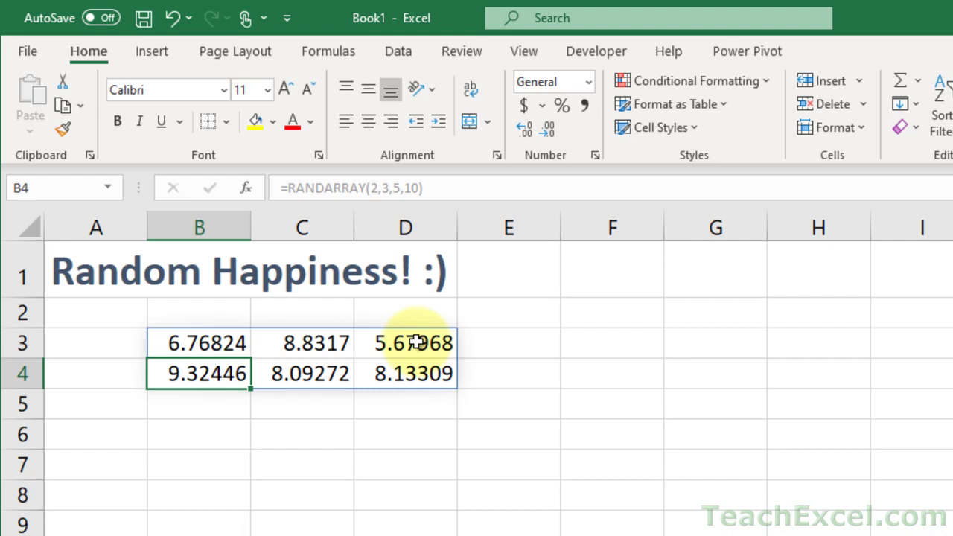
double_click(213, 370)
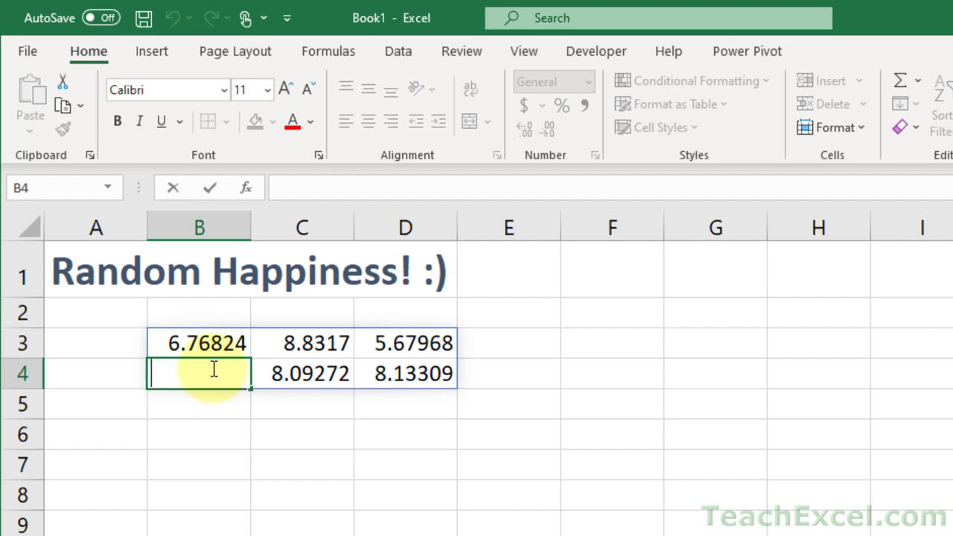
text(.klk)
key(Return)
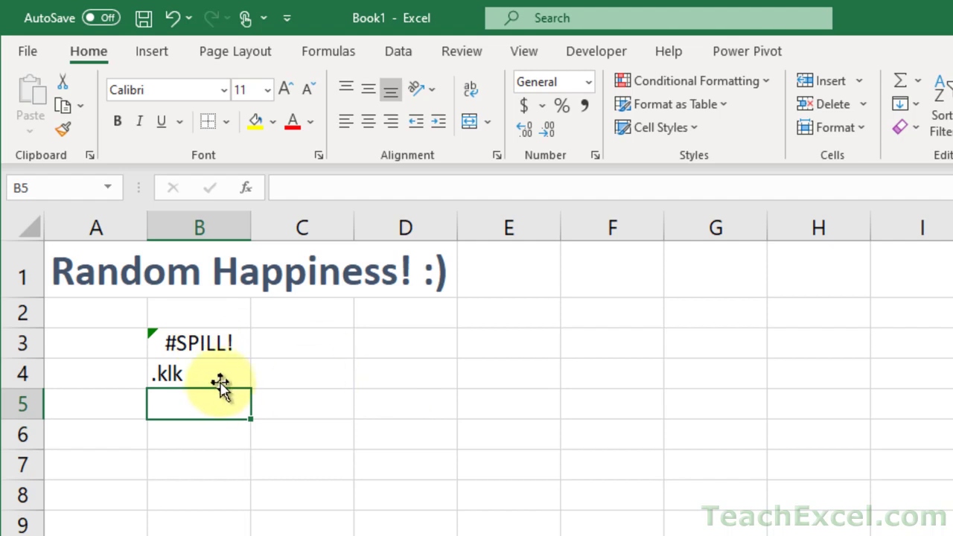
click(216, 374)
key(Delete)
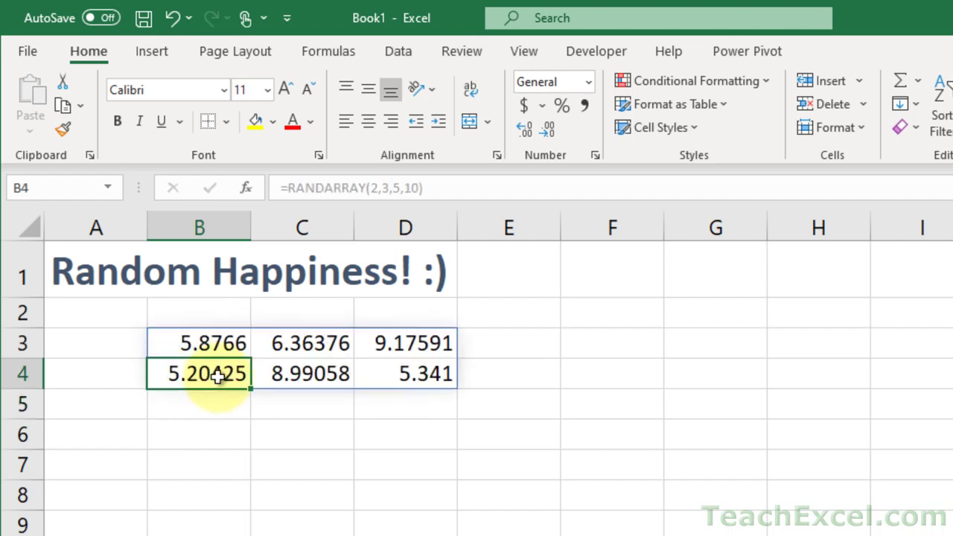
click(219, 402)
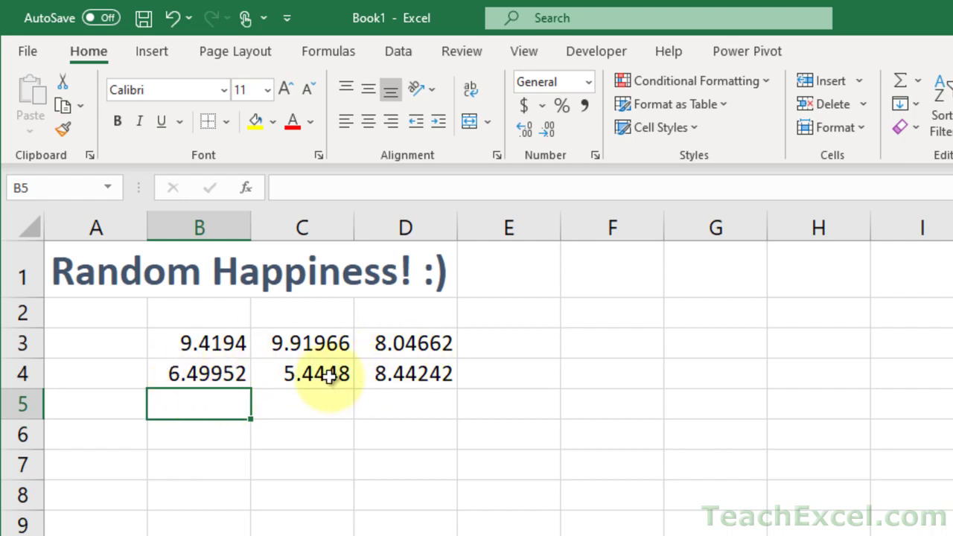
key(F9)
key(F9)
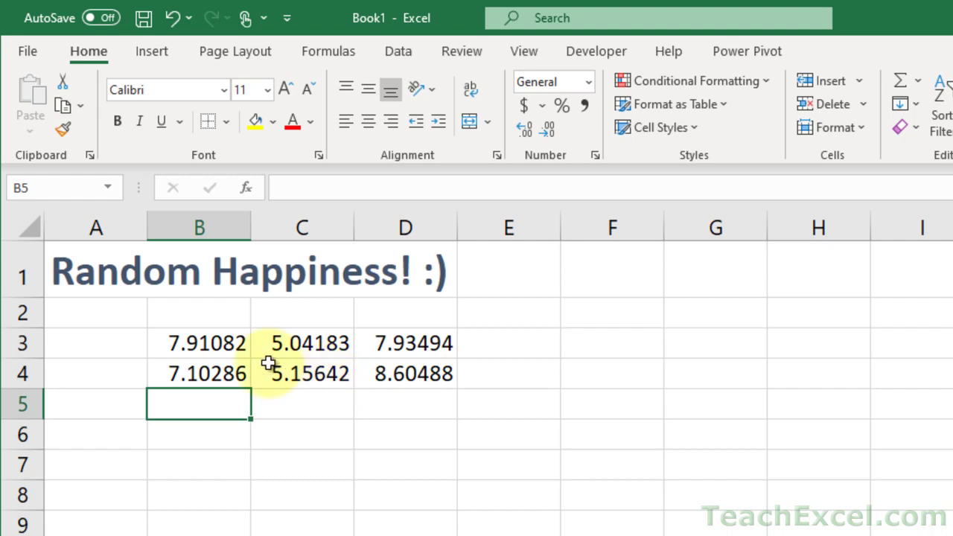
Copy the B3:D4 spill range and paste it back over itself as values only.
click(204, 344)
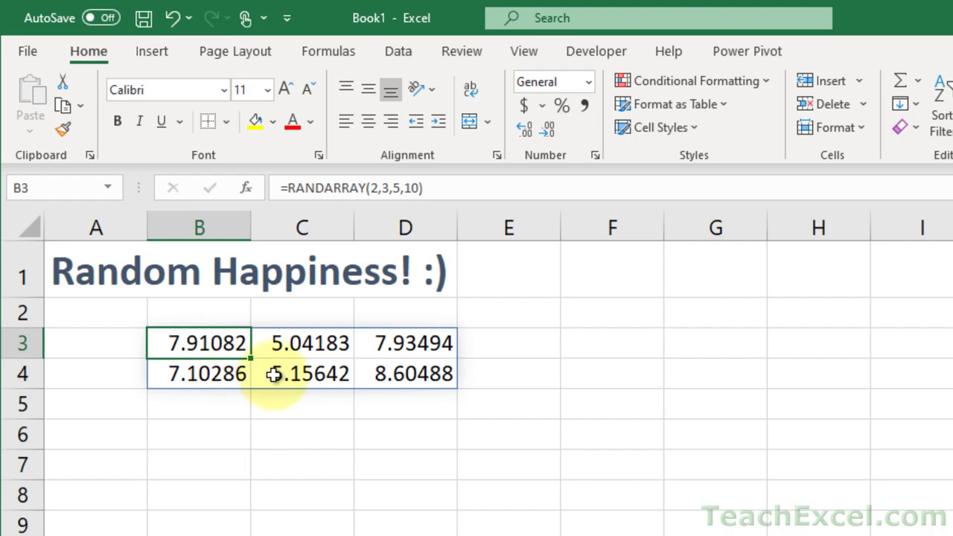
drag(215, 345, 278, 372)
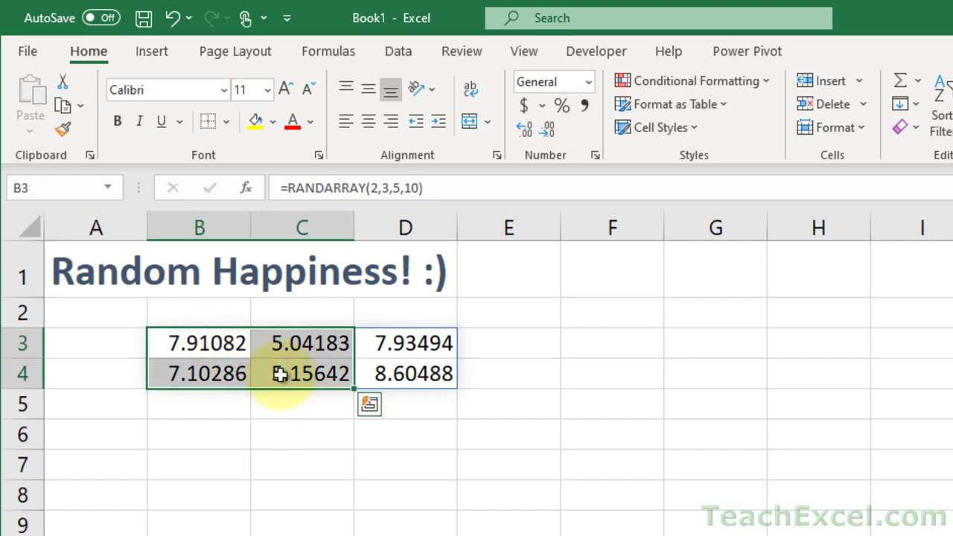
click(216, 344)
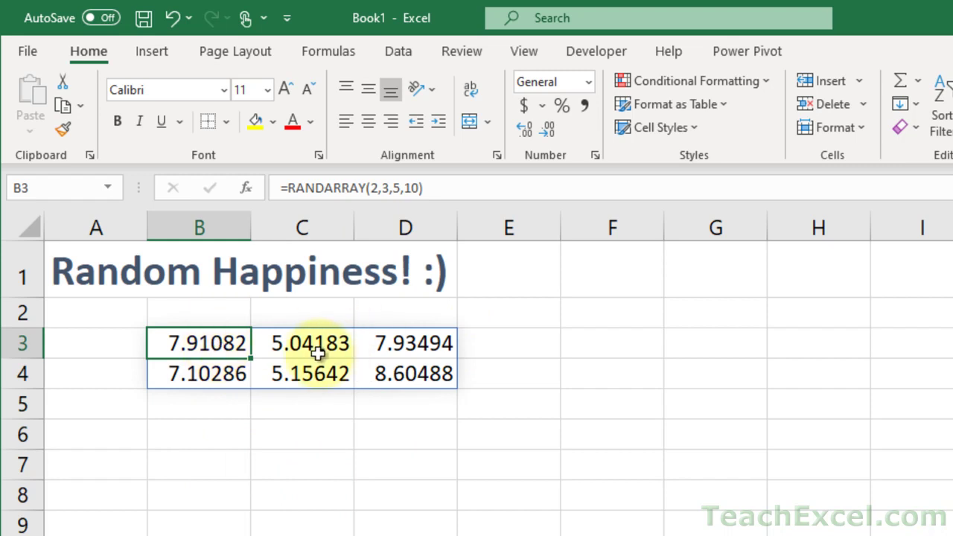
key(ctrl+a)
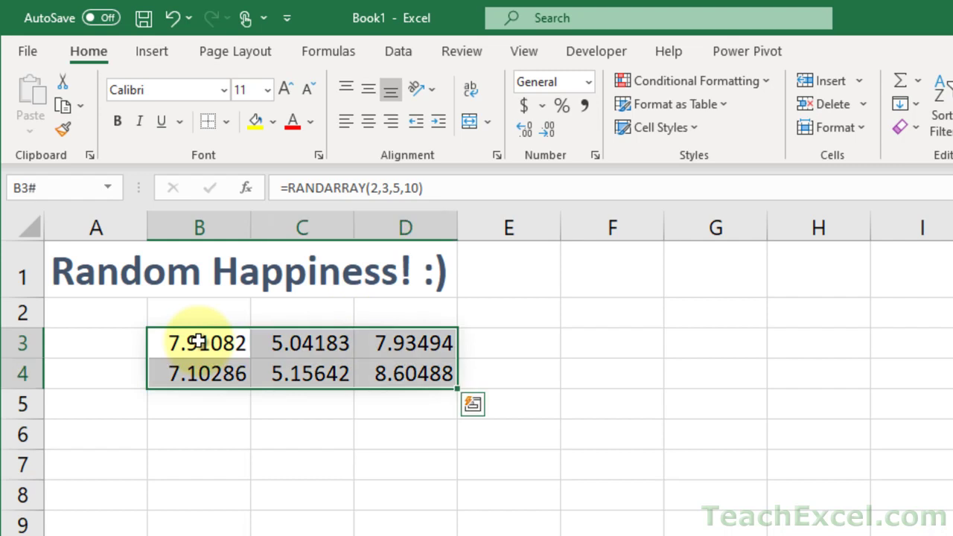
key(ctrl+c)
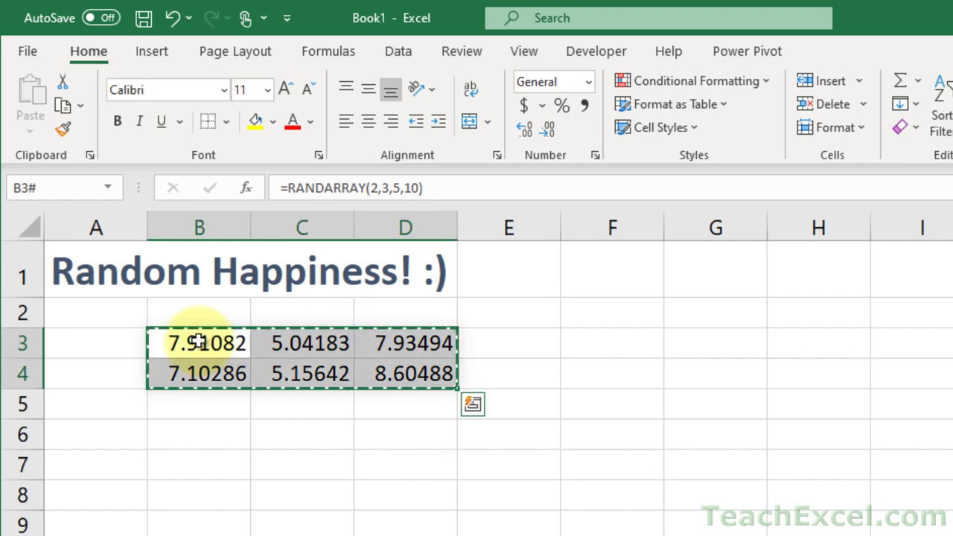
key(ctrl+alt+v)
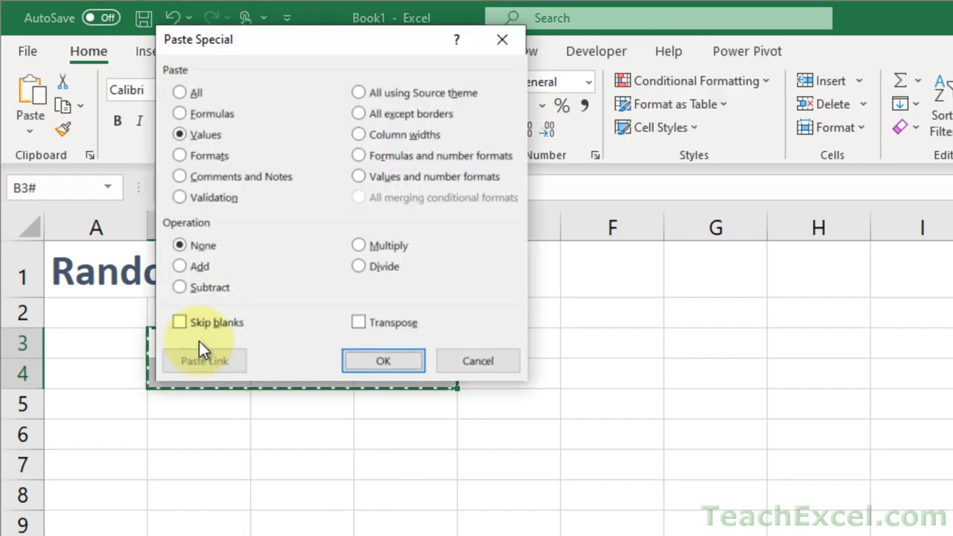
key(Return)
Check that B3, C4 and D3 now hold static numbers such as 7.91081684531156.
double_click(216, 342)
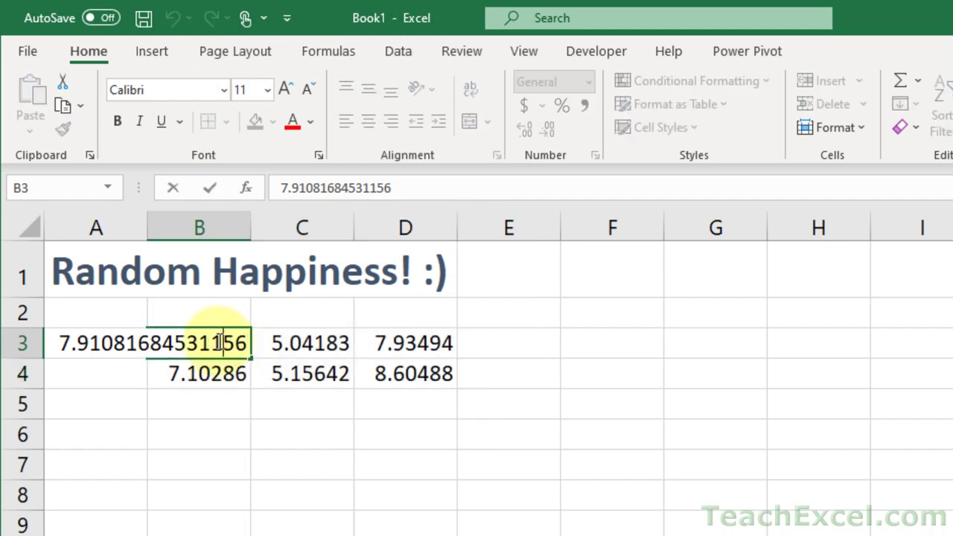
key(Escape)
double_click(298, 370)
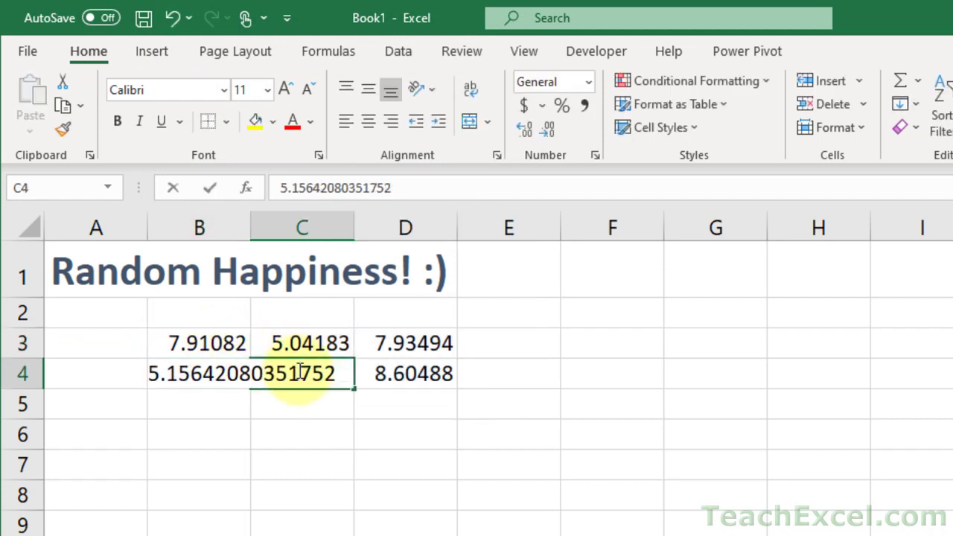
key(Escape)
double_click(426, 343)
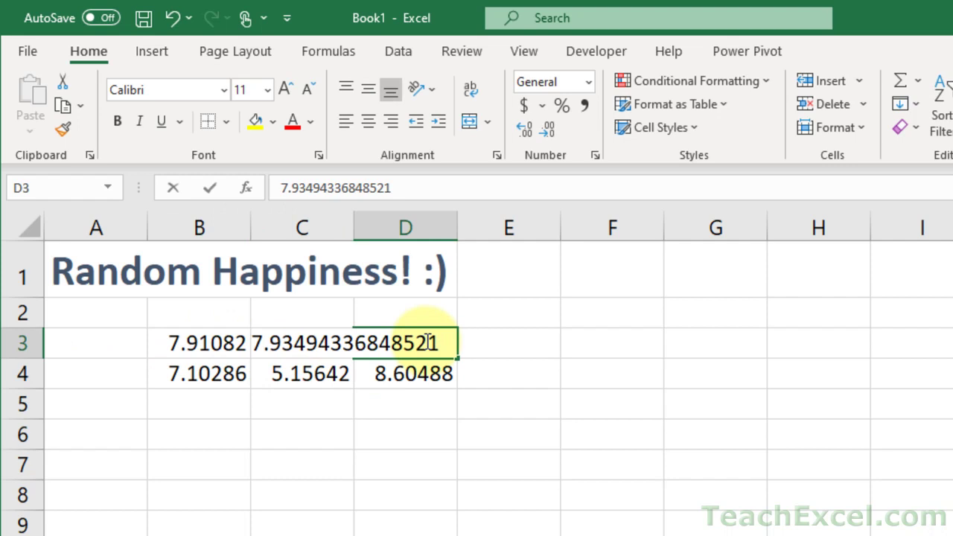
key(Escape)
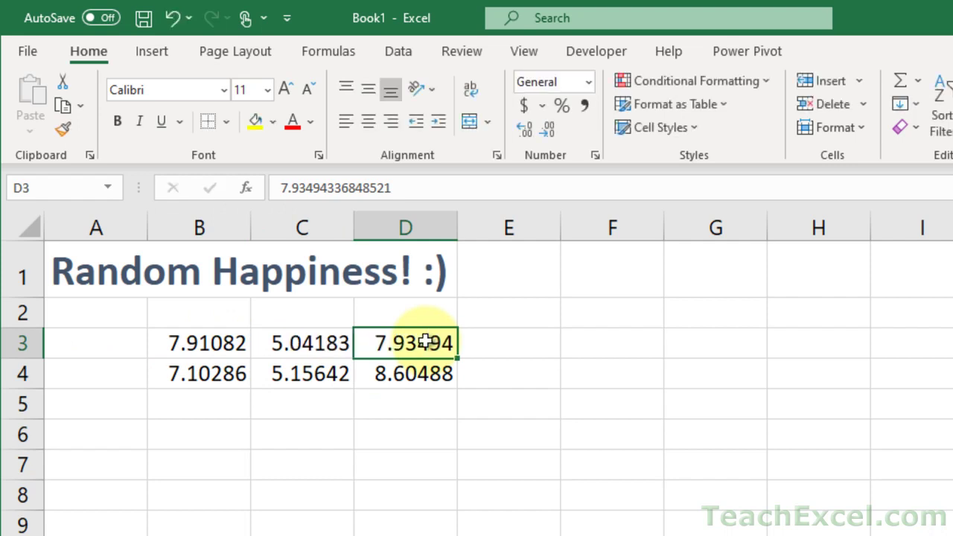
Clear the pasted values from B3:D4 and start a RANDARRAY formula in B3.
drag(189, 339, 412, 377)
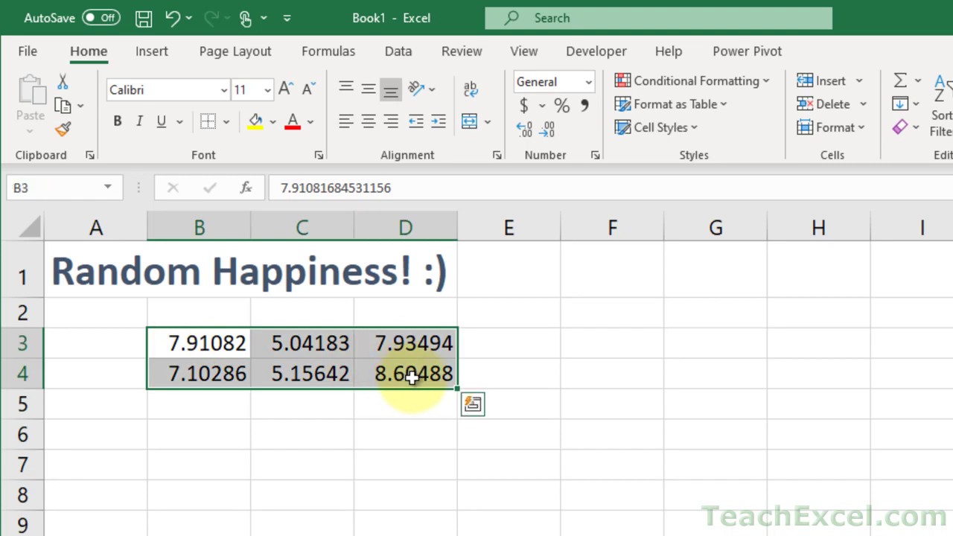
key(Delete)
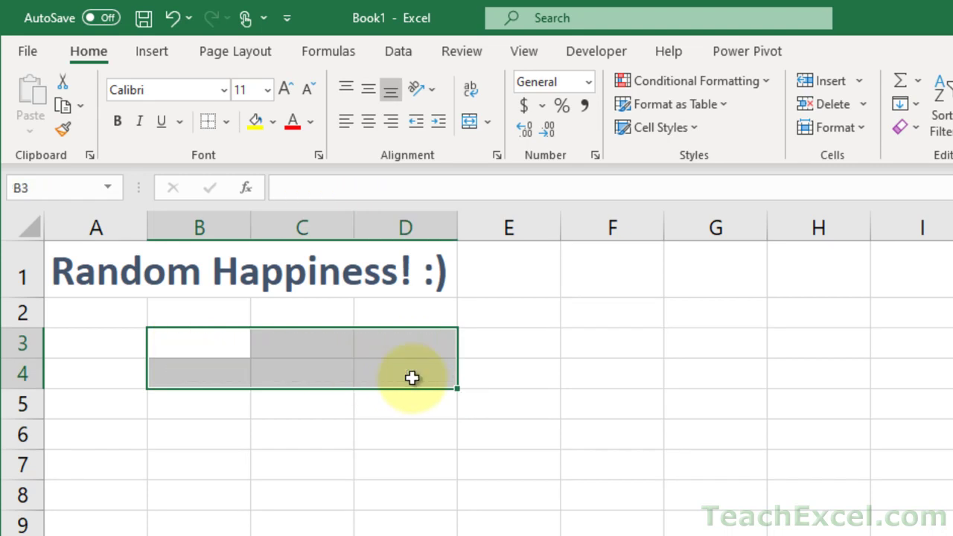
click(222, 341)
text(=)
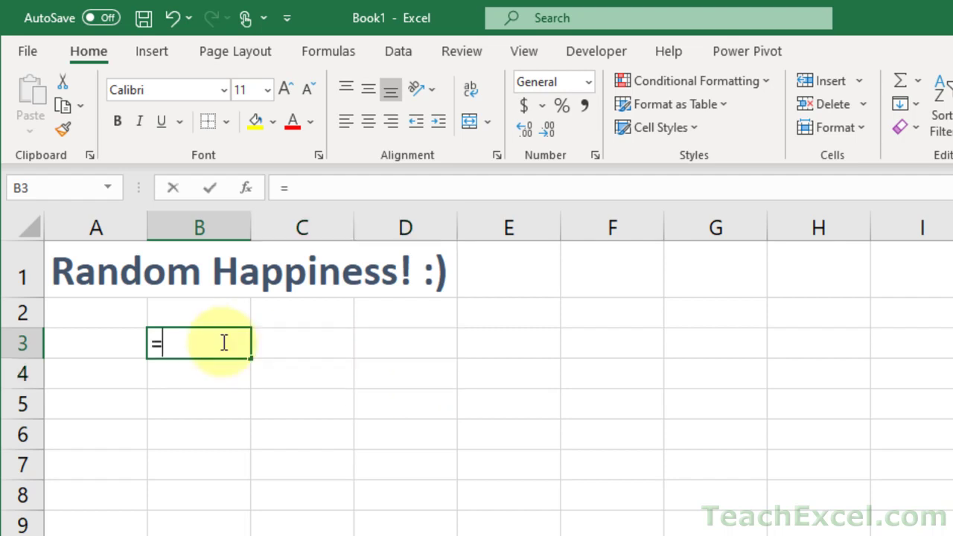
text(rand)
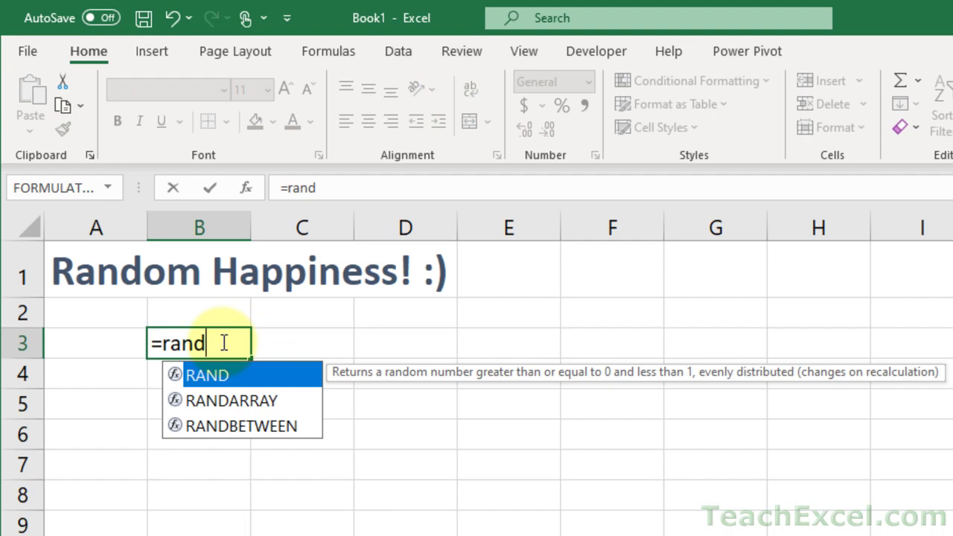
key(Down)
key(Tab)
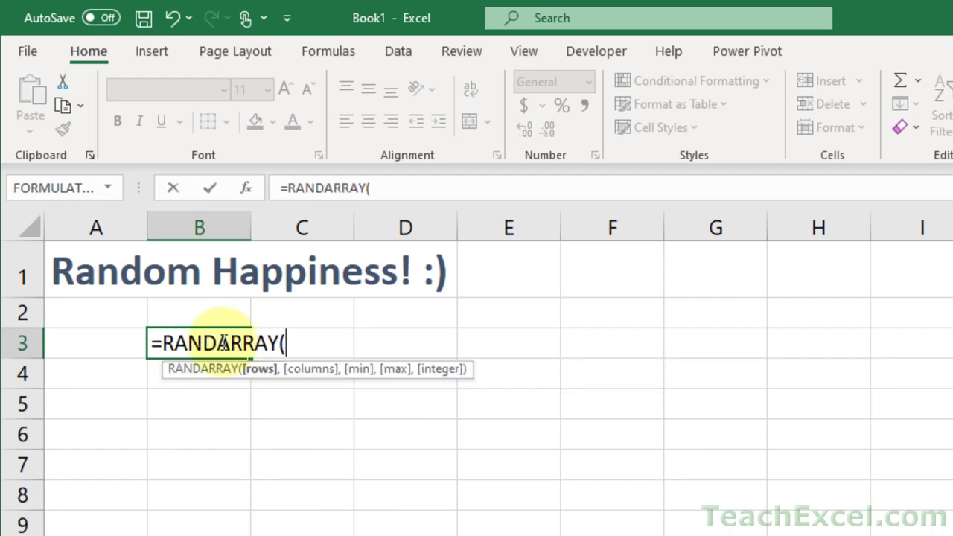
Fill in the arguments so B3 reads =RANDARRAY(8,10,99,999,true).
text(8,10)
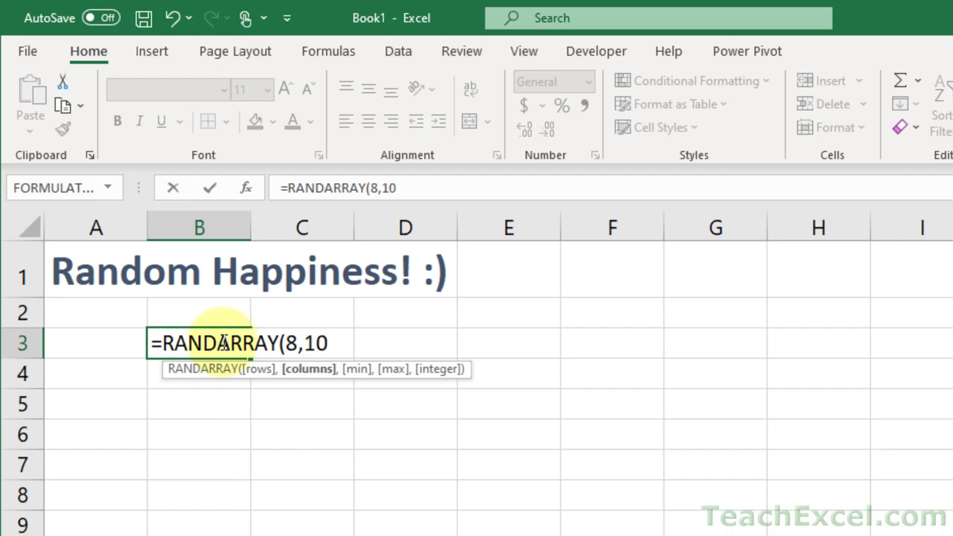
text(,99,)
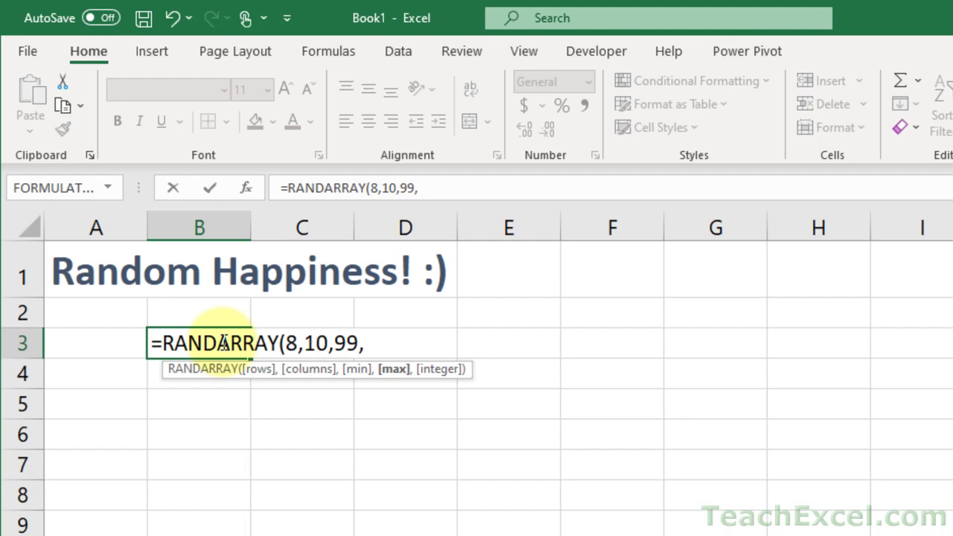
text(999)
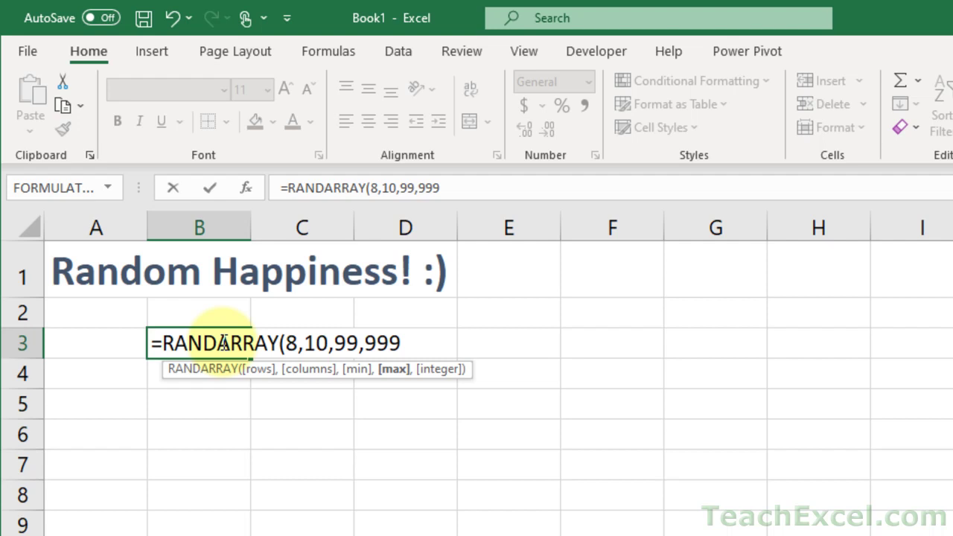
text(,)
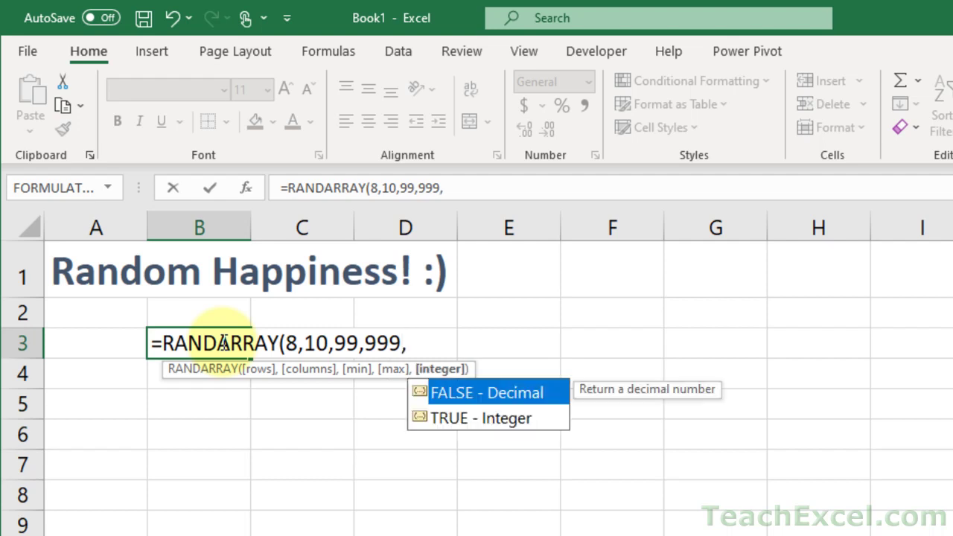
key(BackSpace)
text(true))
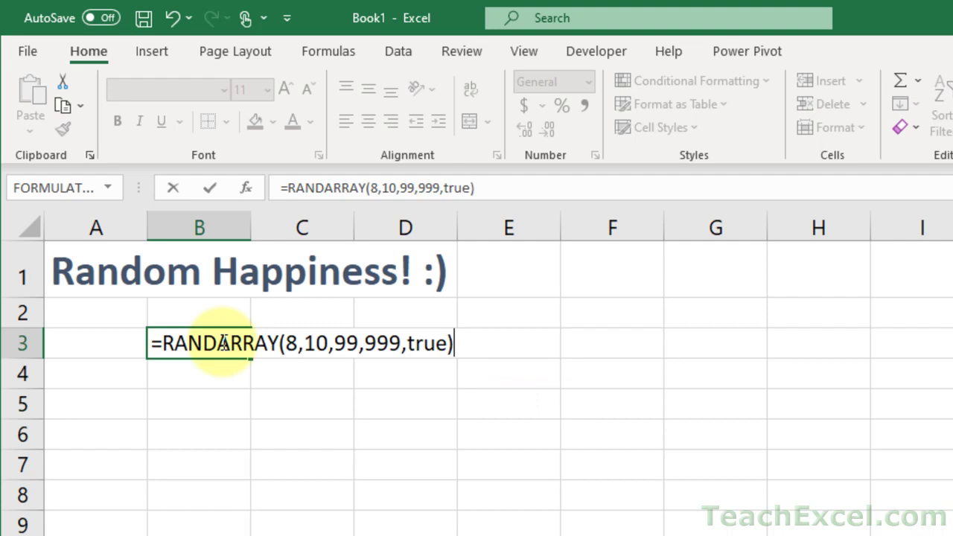
Enter the formula to spill an 8×10 block of integers, recalculate it, and copy the block.
key(ctrl+Return)
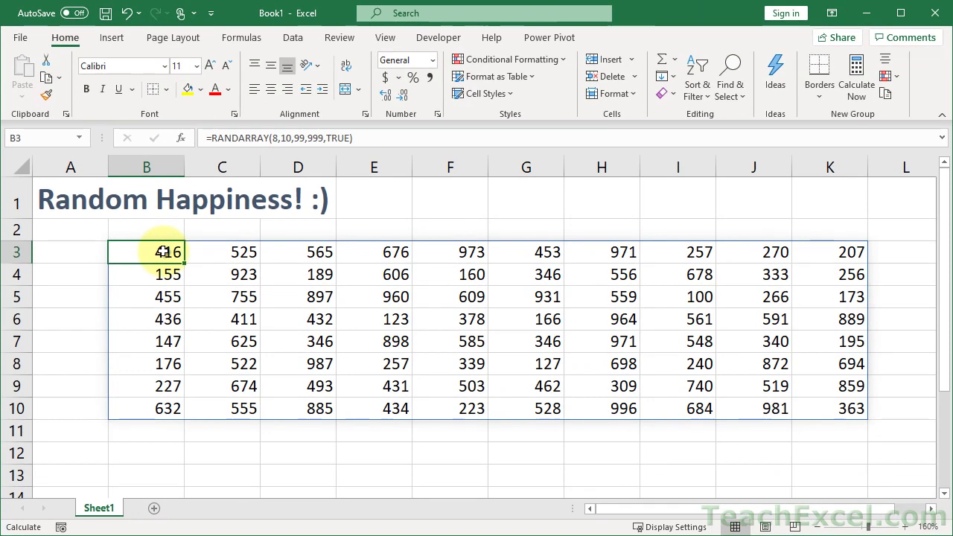
key(F9)
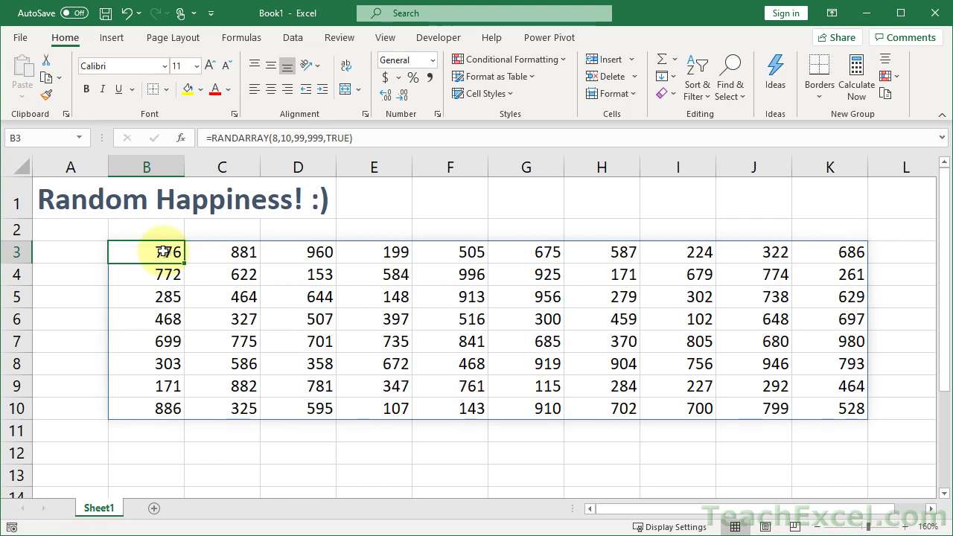
key(ctrl+a)
key(ctrl+a)
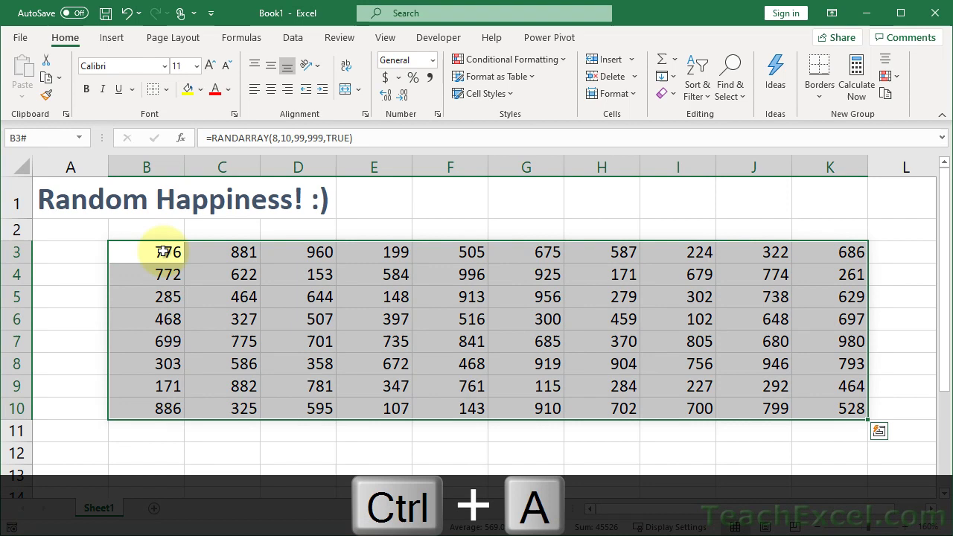
key(ctrl+c)
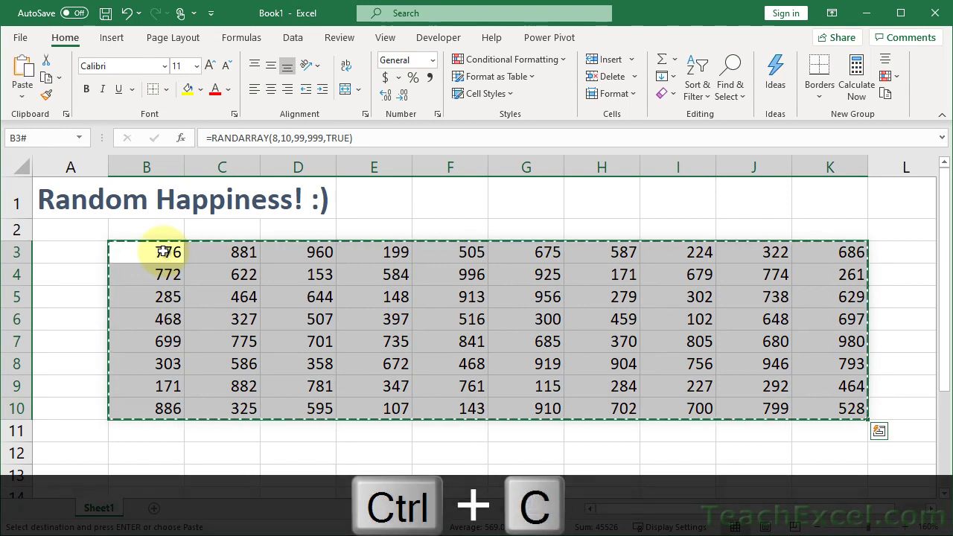
Open Paste Special with Values chosen for the copied block using Alt+E S V.
key(alt)
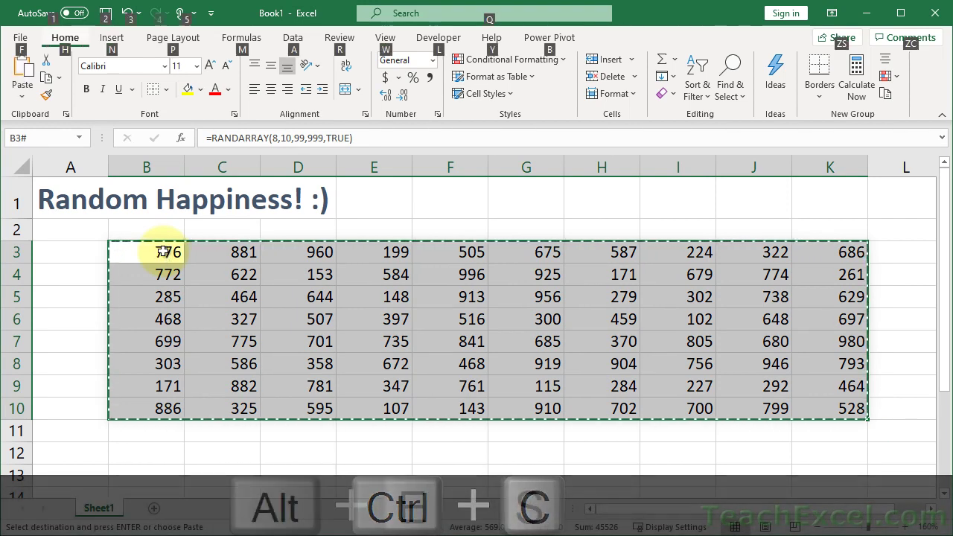
key(e)
key(s)
key(v)
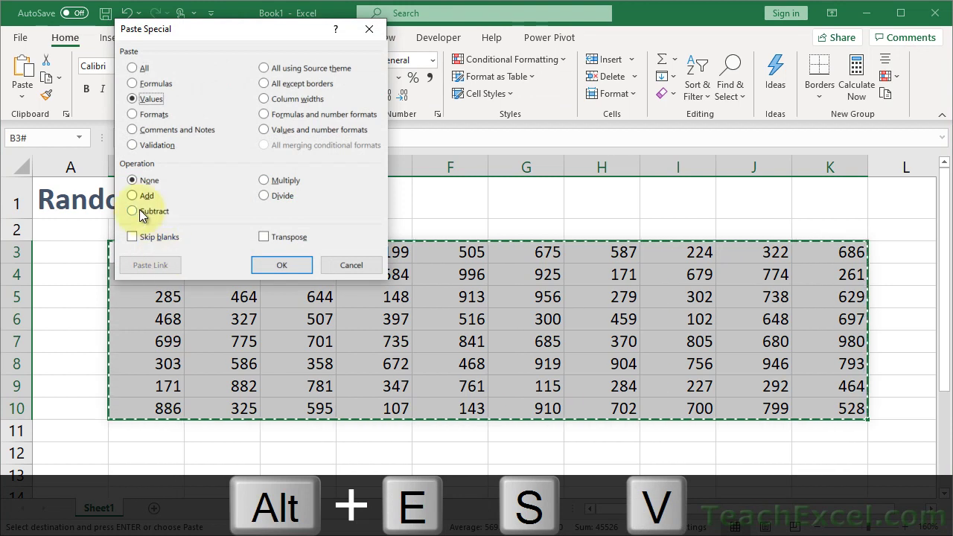
Paste the block as values and confirm F6 (516) and G7 (685) hold plain numbers.
click(279, 265)
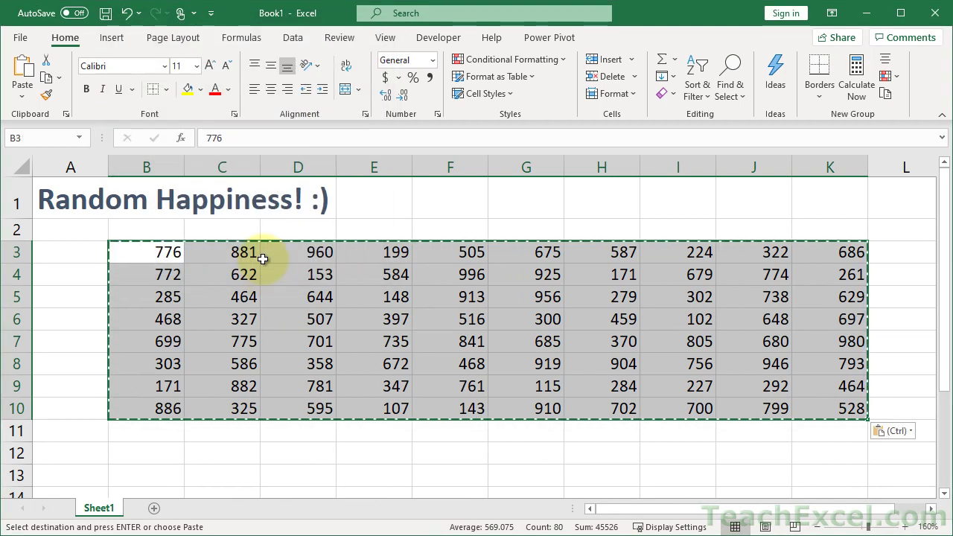
click(447, 321)
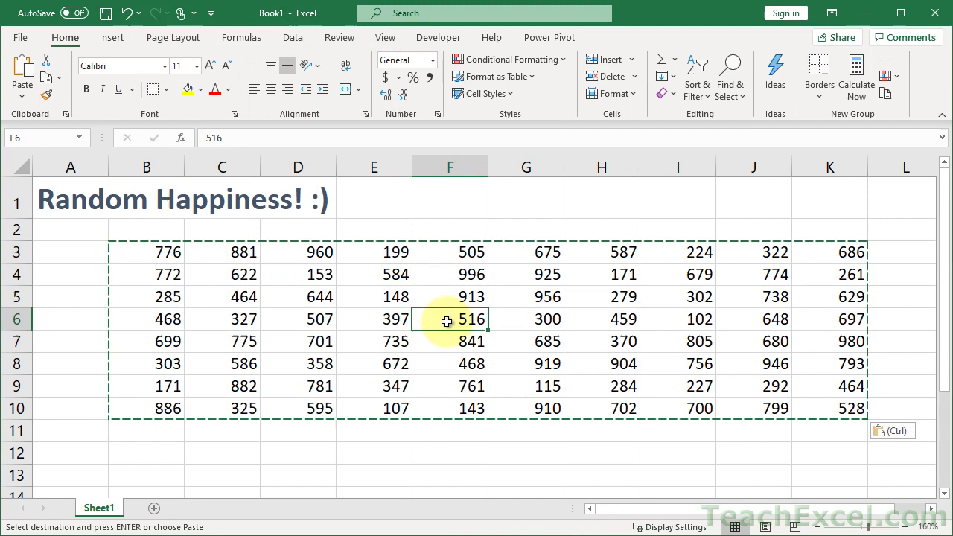
double_click(447, 321)
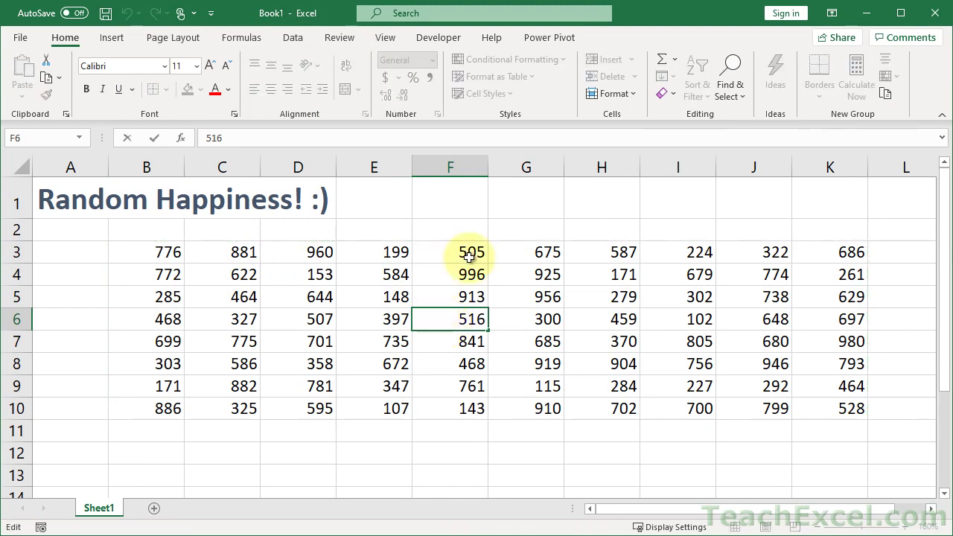
click(523, 343)
double_click(525, 344)
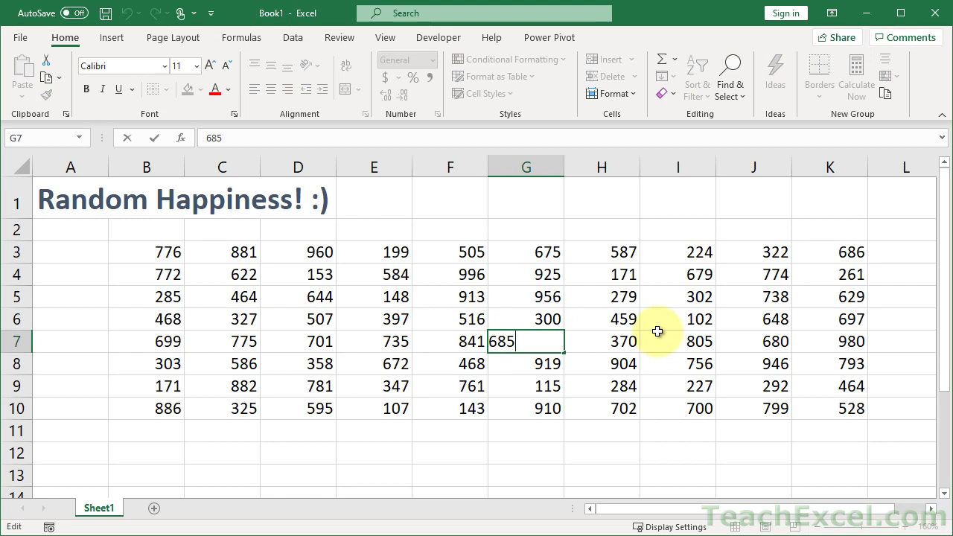
key(Escape)
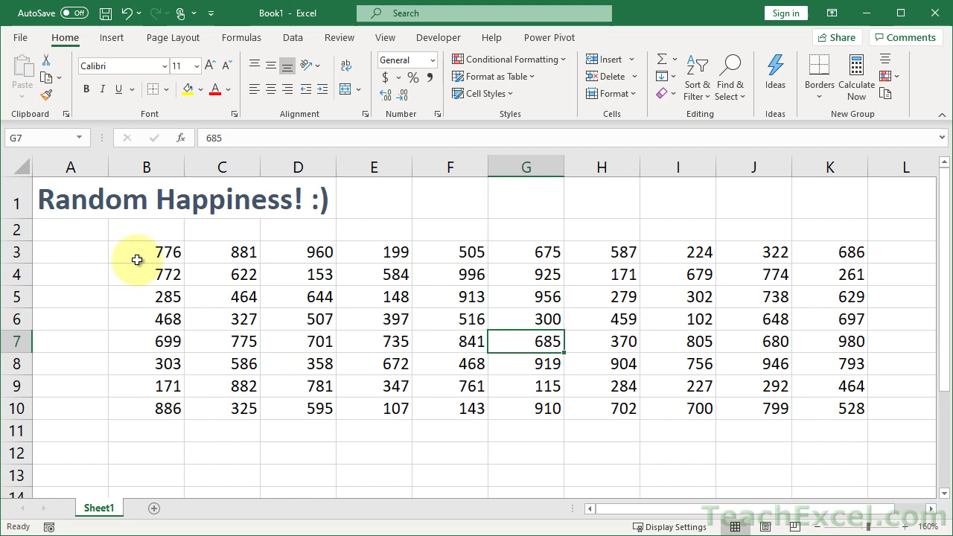
Return to B3 and type =RANDARRAY(8,10,99,999,true) over the static values.
key(ctrl+Left)
key(ctrl+Down)
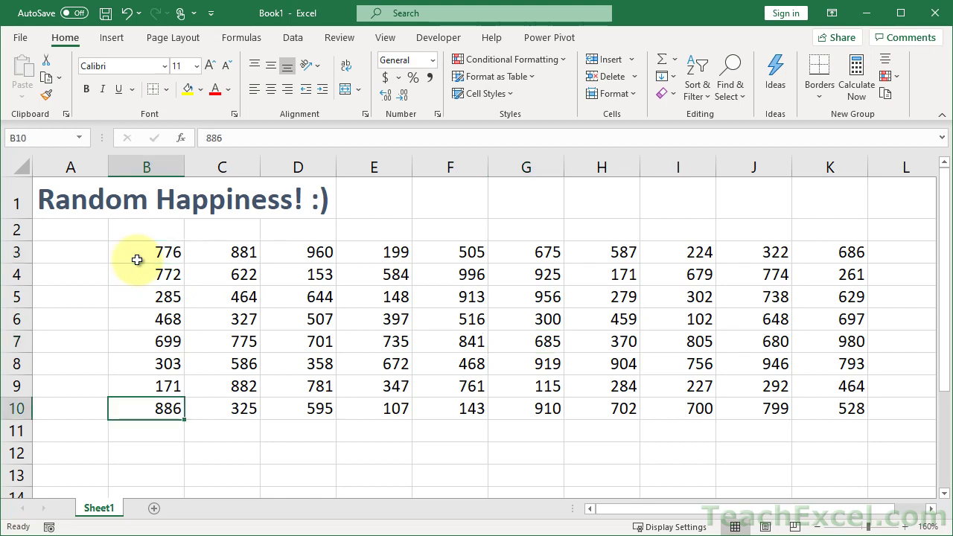
double_click(136, 258)
key(Escape)
text(=rand)
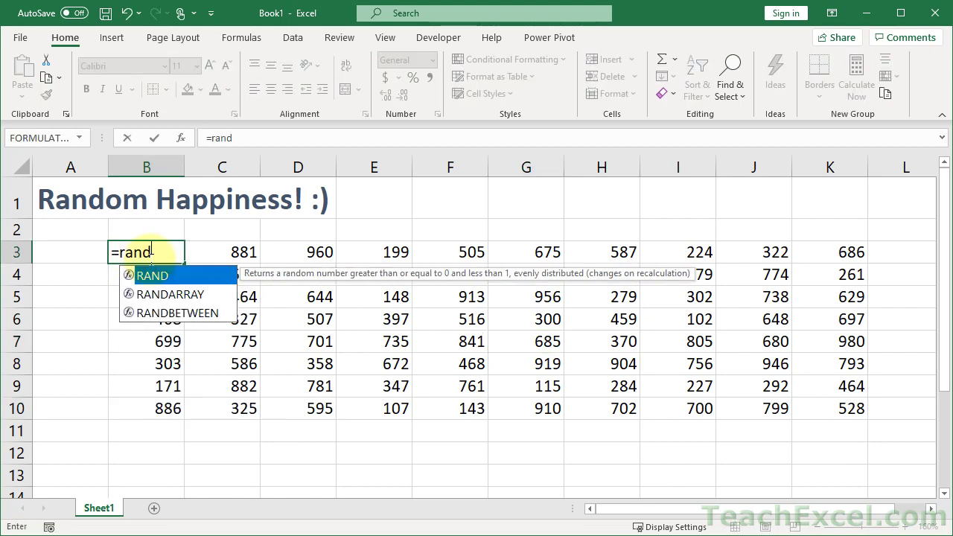
key(Down)
key(Tab)
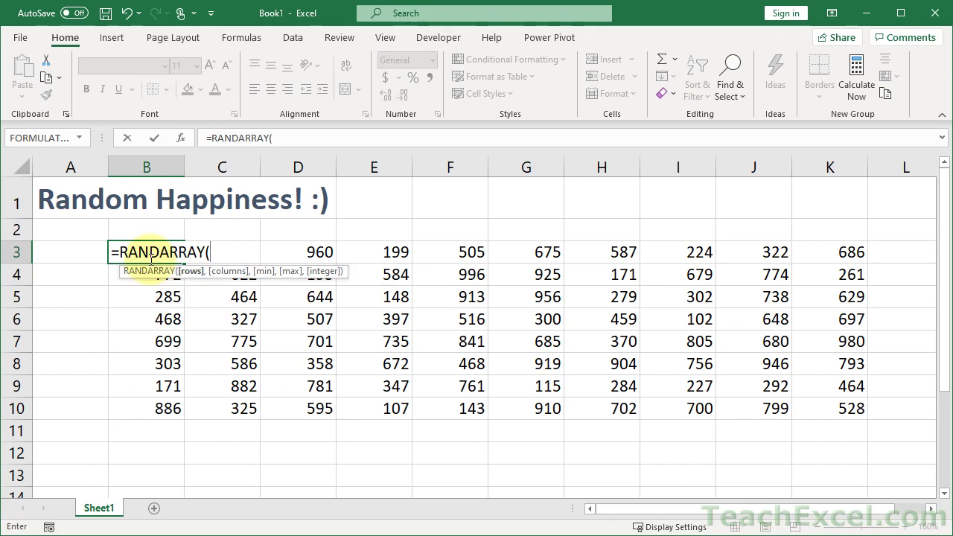
text(8,)
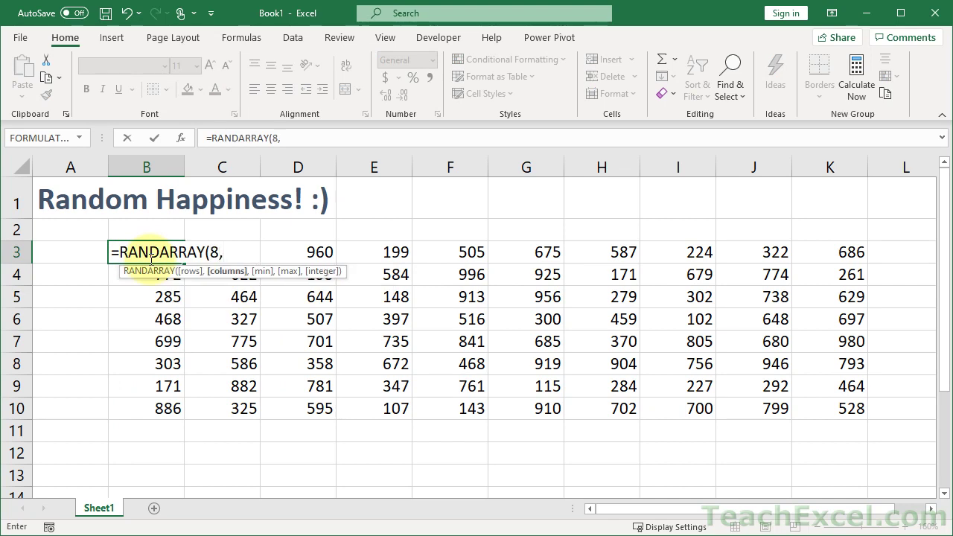
text(10,)
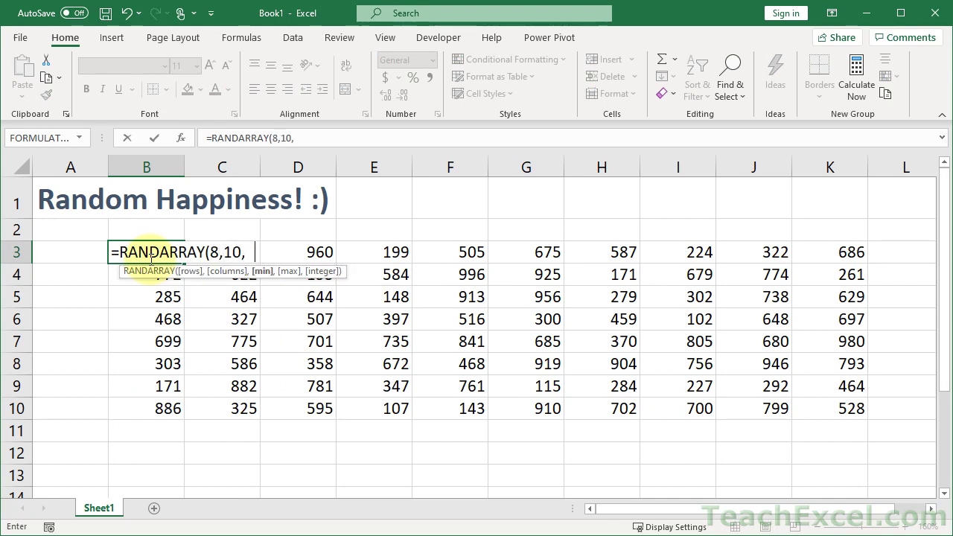
text(99,999)
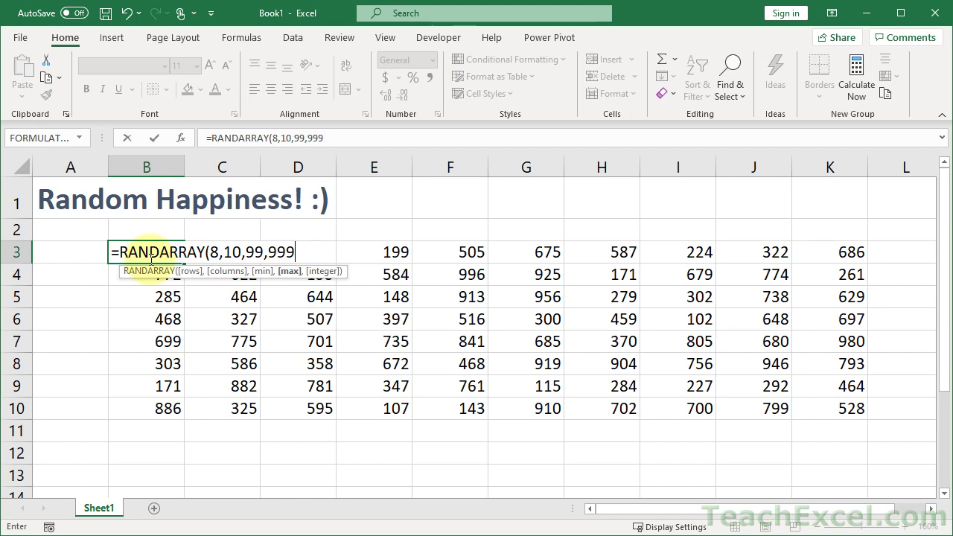
text(,true))
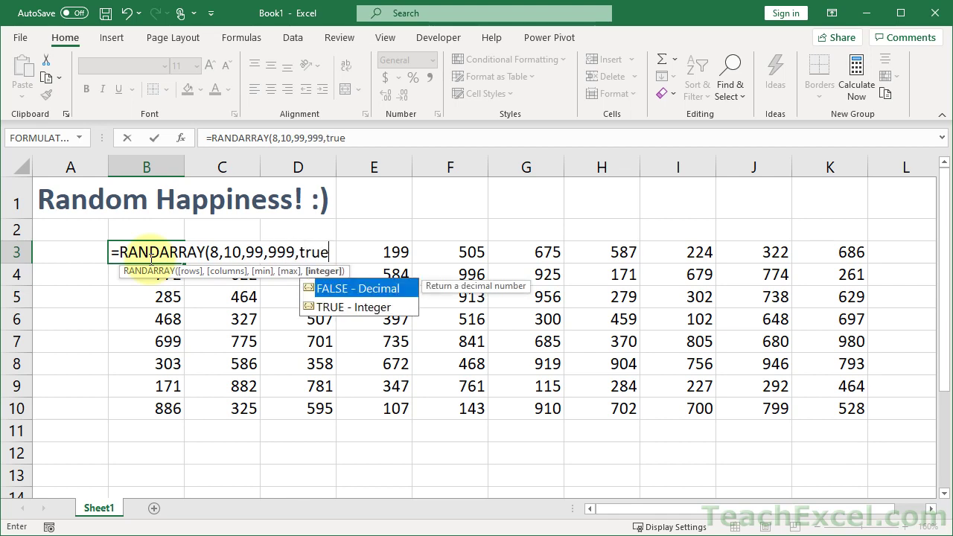